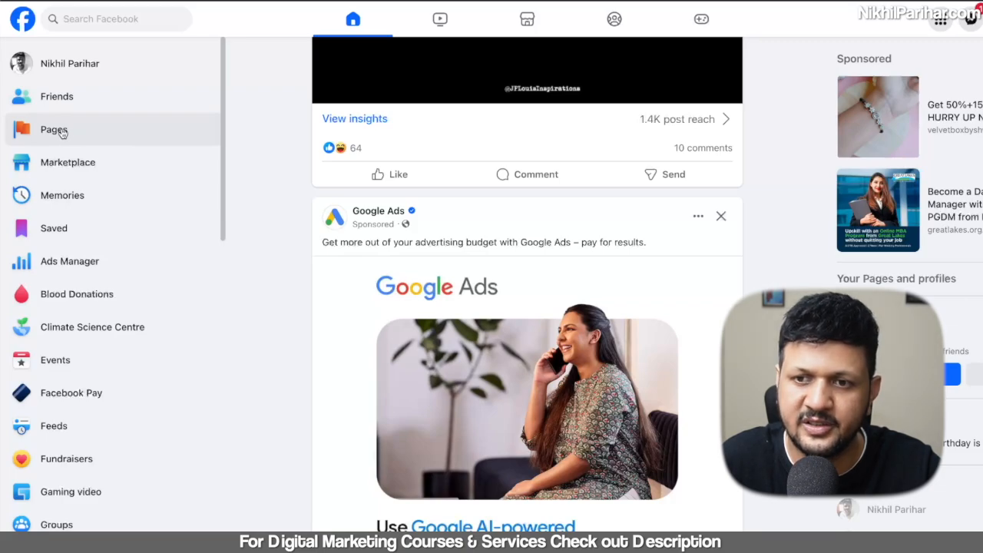
click(943, 23)
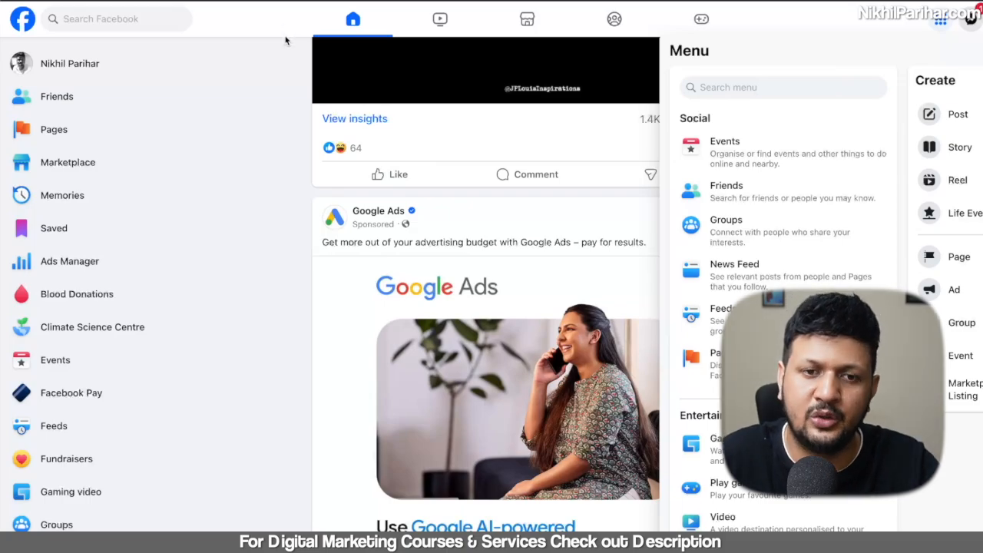
click(282, 55)
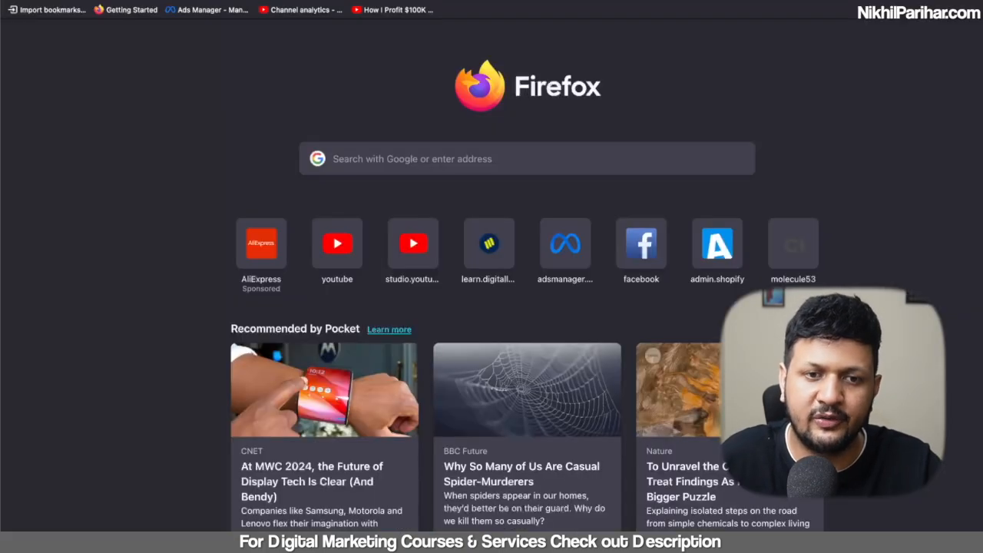
- Go to facebook.com/ads in the web browser
text(fac)
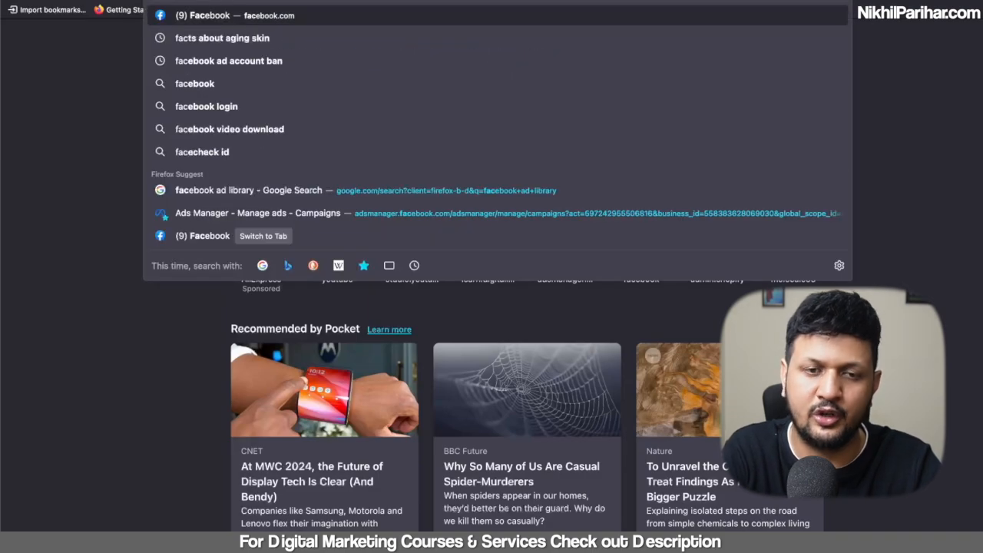
text(ebook.com/ads)
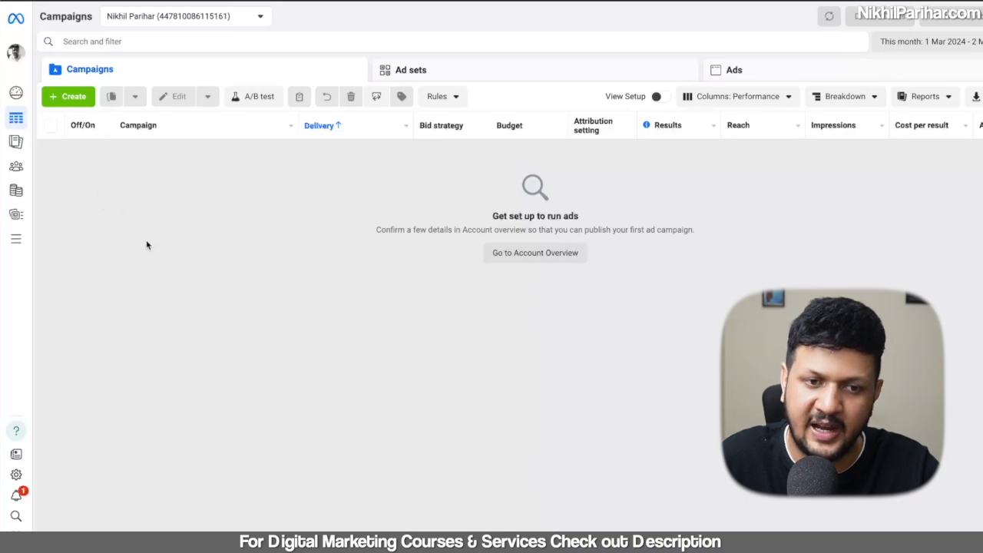
- Create a new campaign with the Auction buying type and Traffic objective, using the manual traffic campaign setup
click(77, 100)
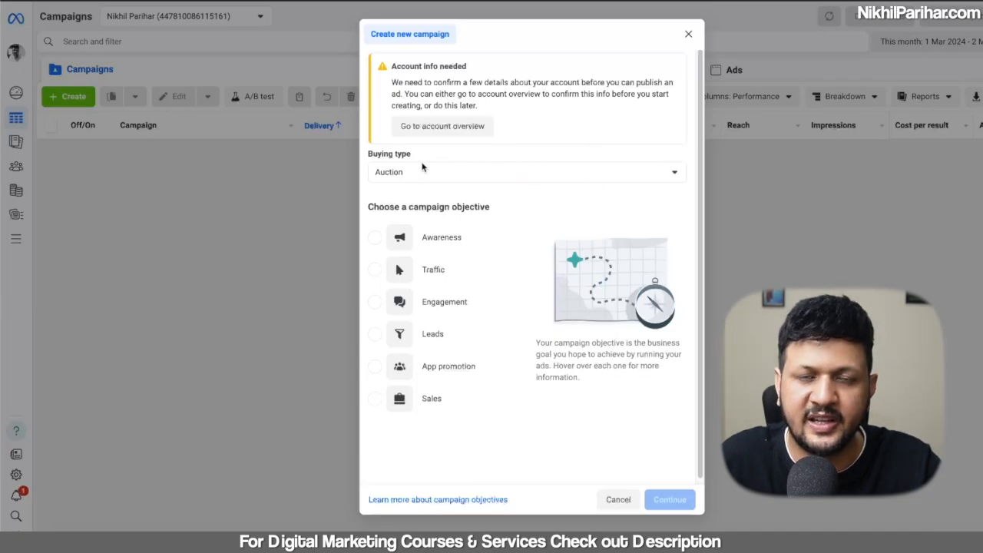
click(463, 177)
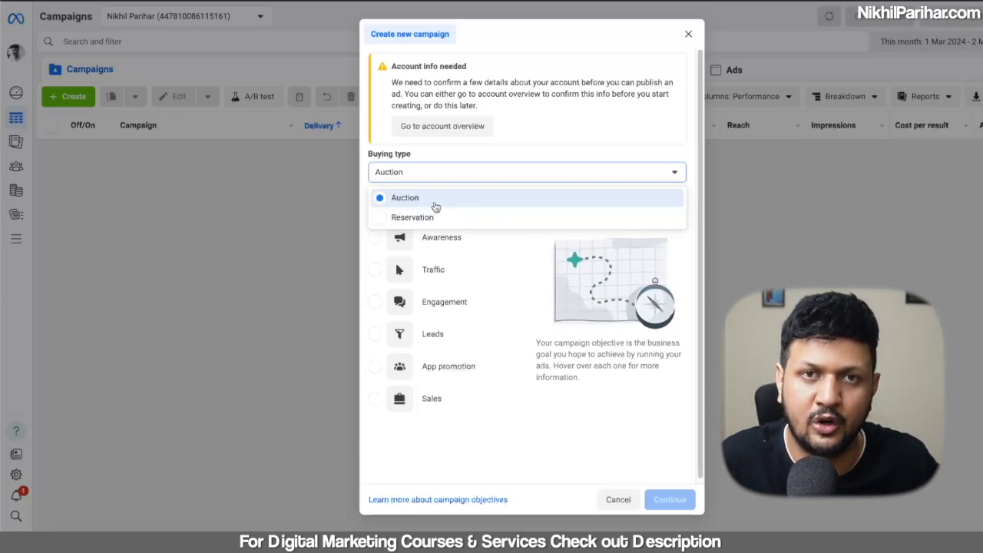
click(615, 150)
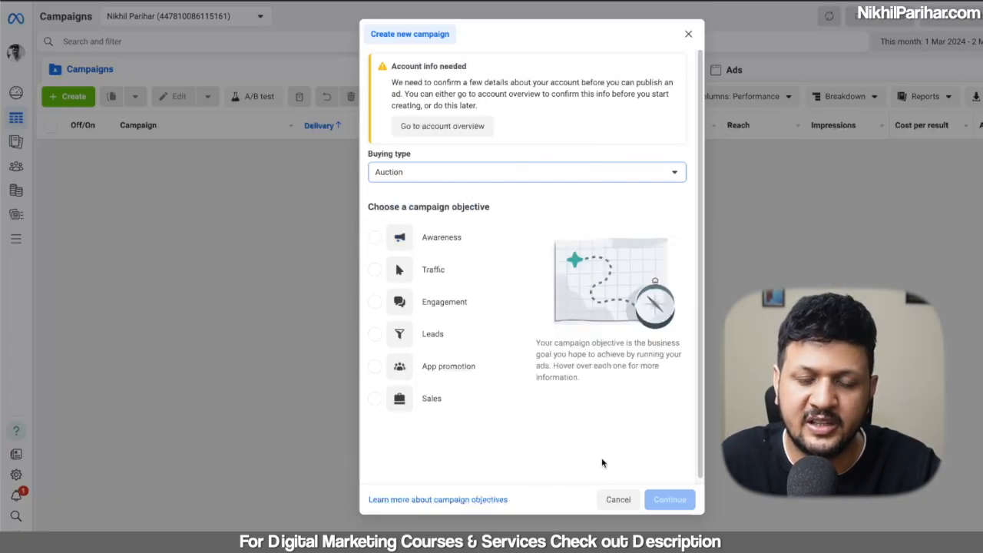
mouse_move(493, 304)
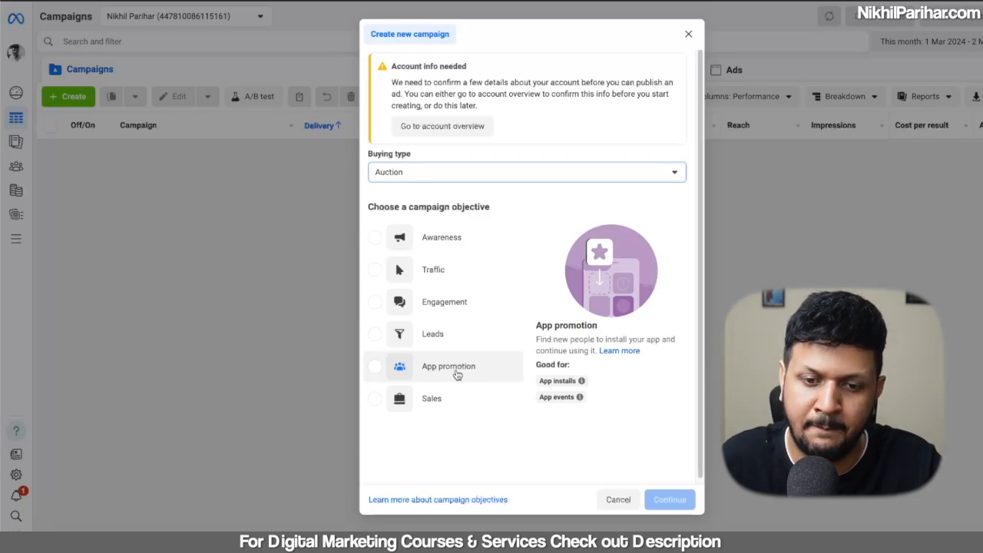
click(450, 280)
click(659, 501)
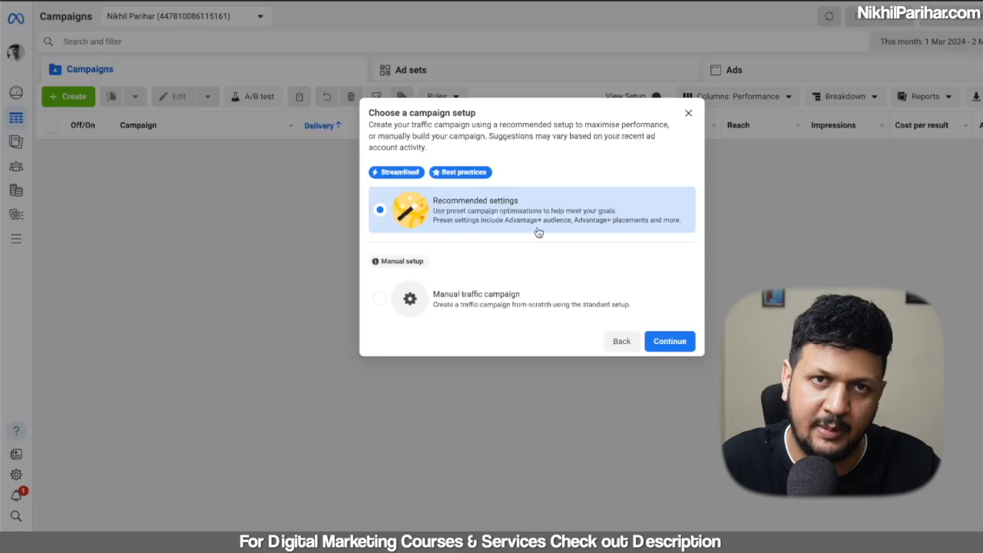
click(501, 313)
click(669, 344)
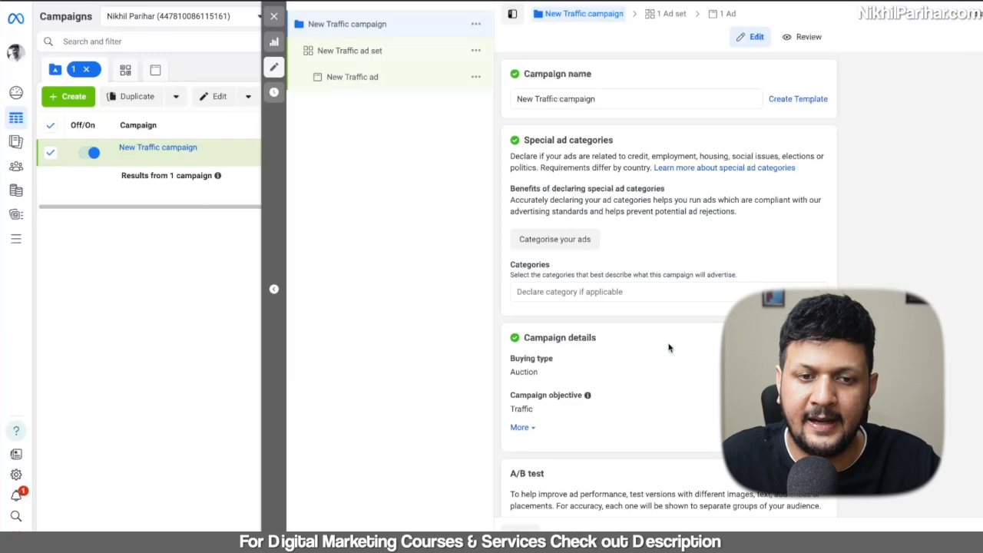
click(619, 293)
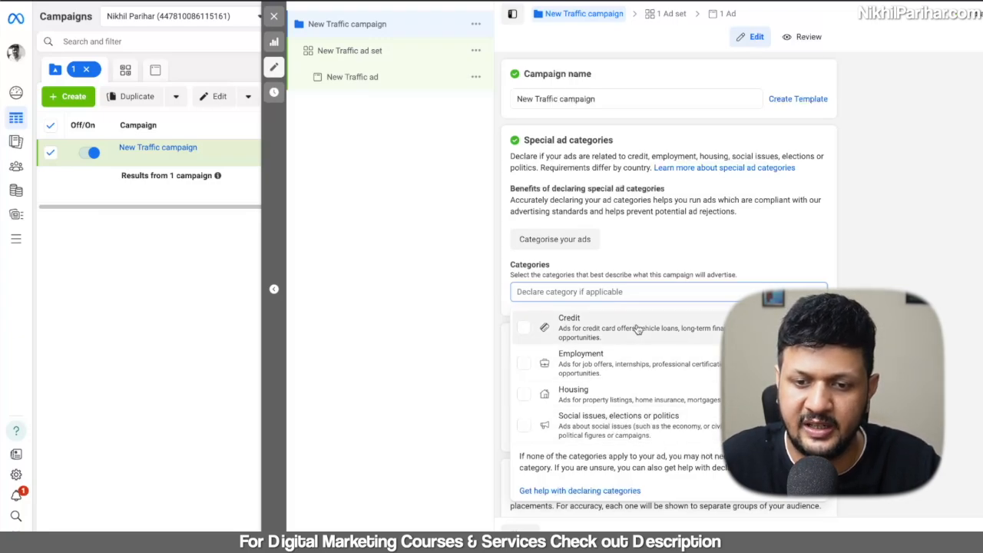
click(929, 256)
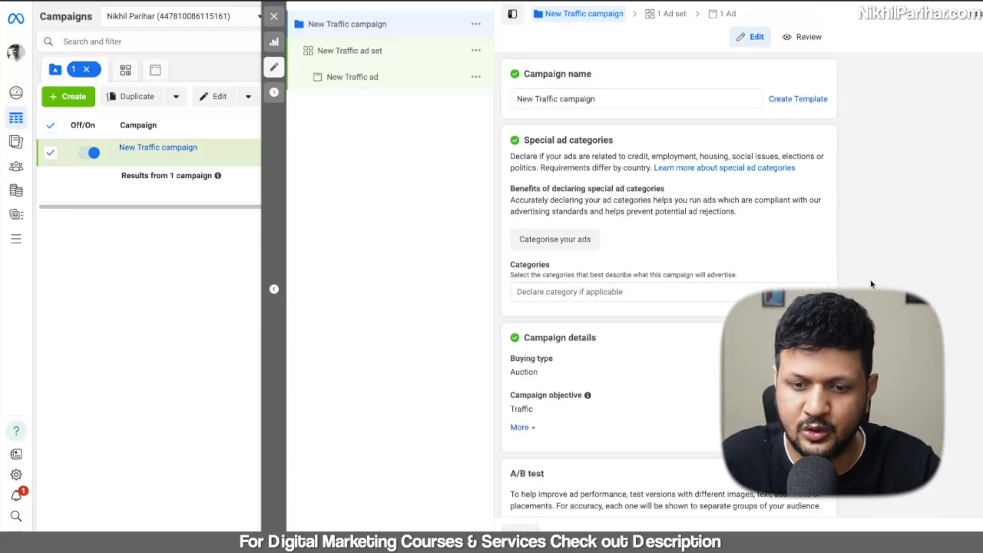
- Turn on Advantage campaign budget for the new traffic campaign
scroll(872, 284, down, 3)
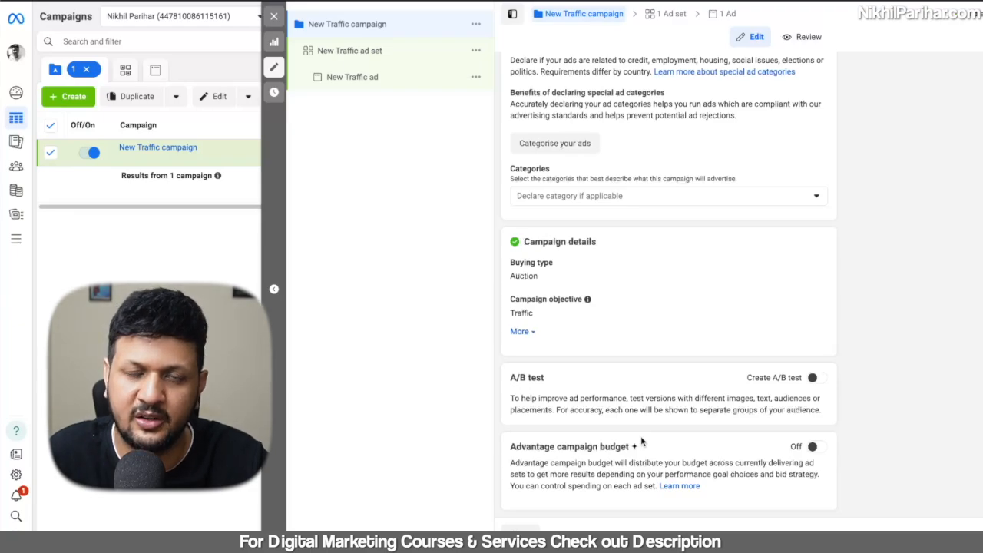
click(819, 447)
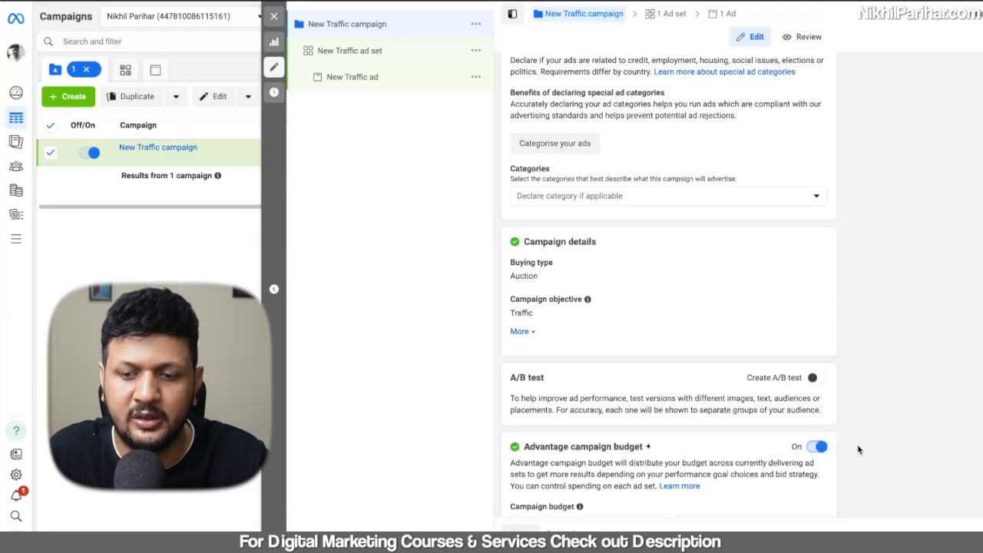
scroll(858, 444, down, 1)
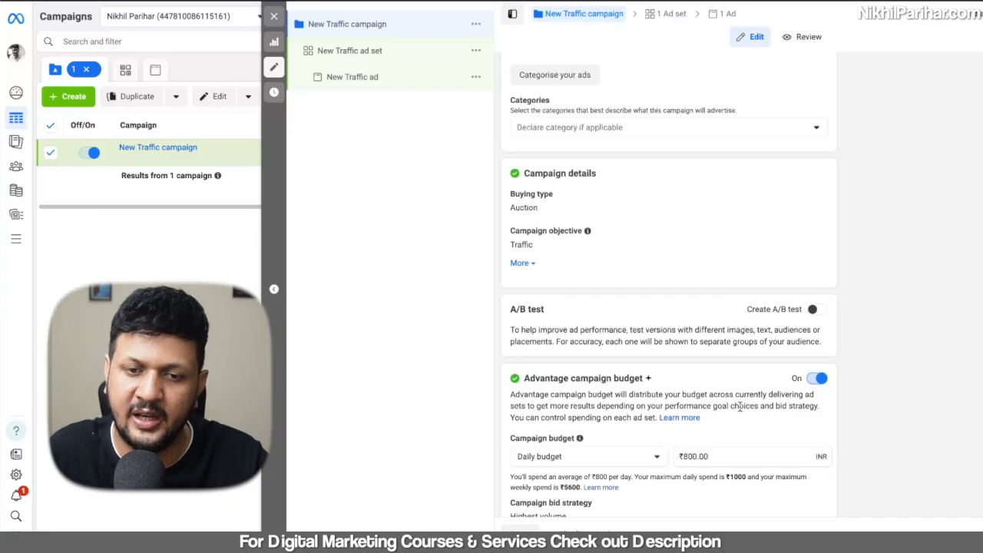
- Try the Lifetime budget type for the campaign budget and switch back to Daily budget
click(583, 461)
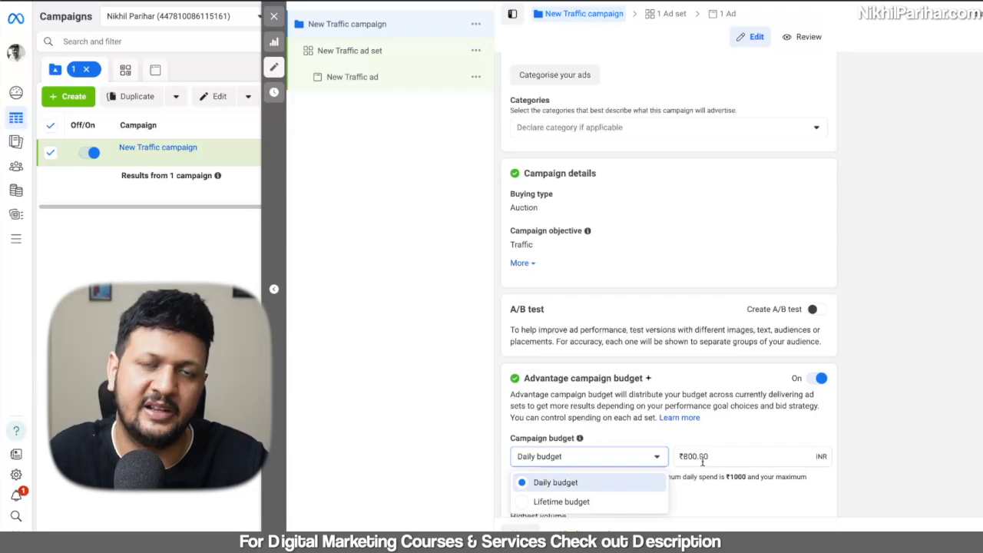
click(588, 502)
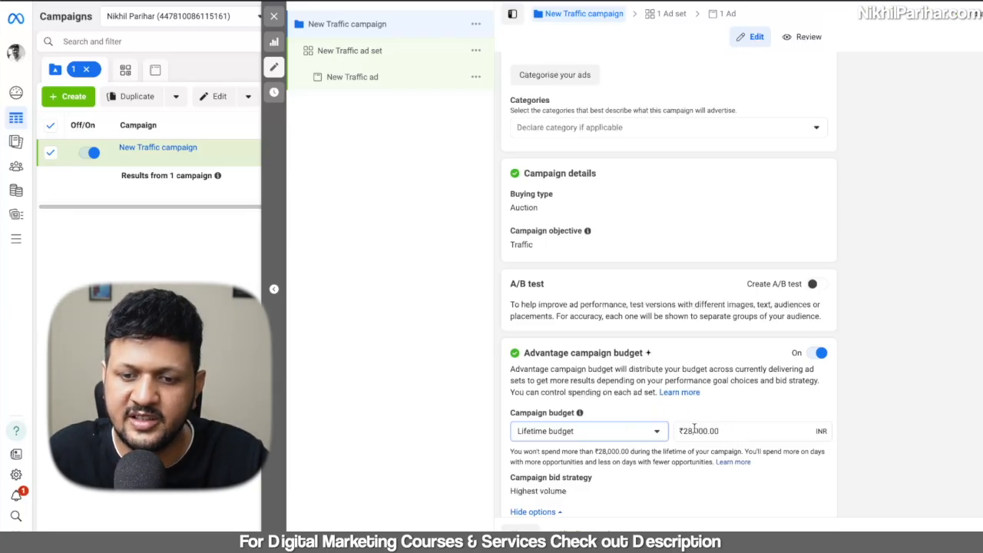
click(647, 433)
click(583, 458)
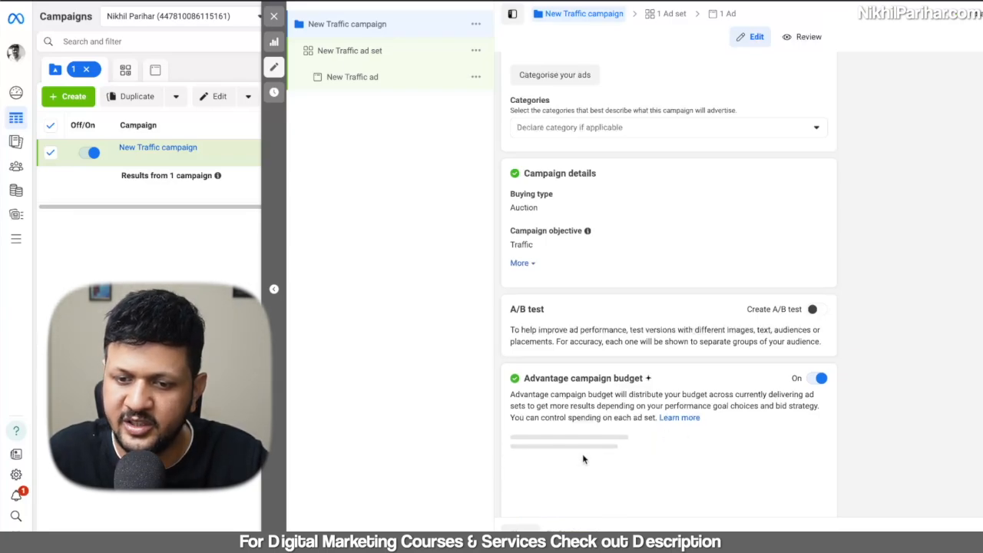
- Set the campaign's daily budget to ₹1,000
drag(730, 458, 676, 457)
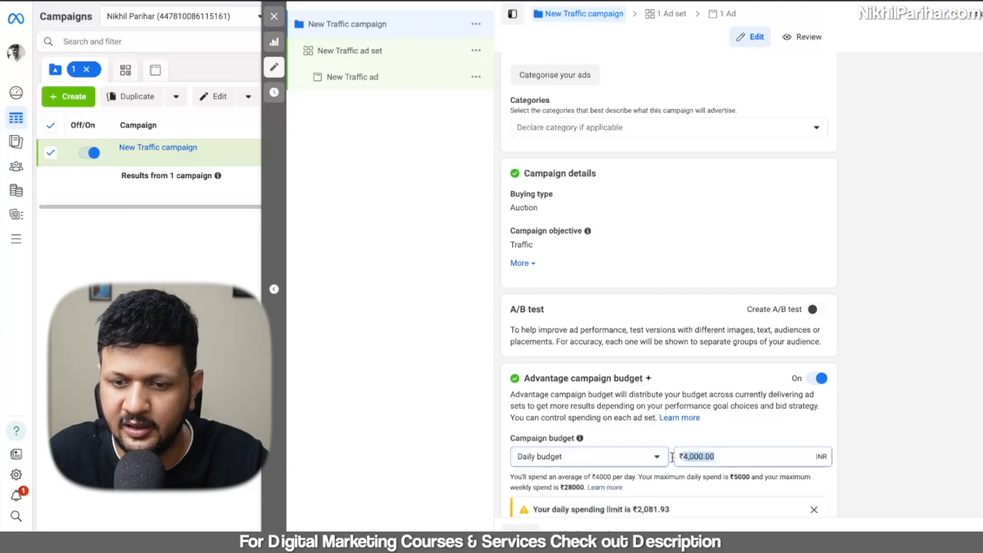
text(1)
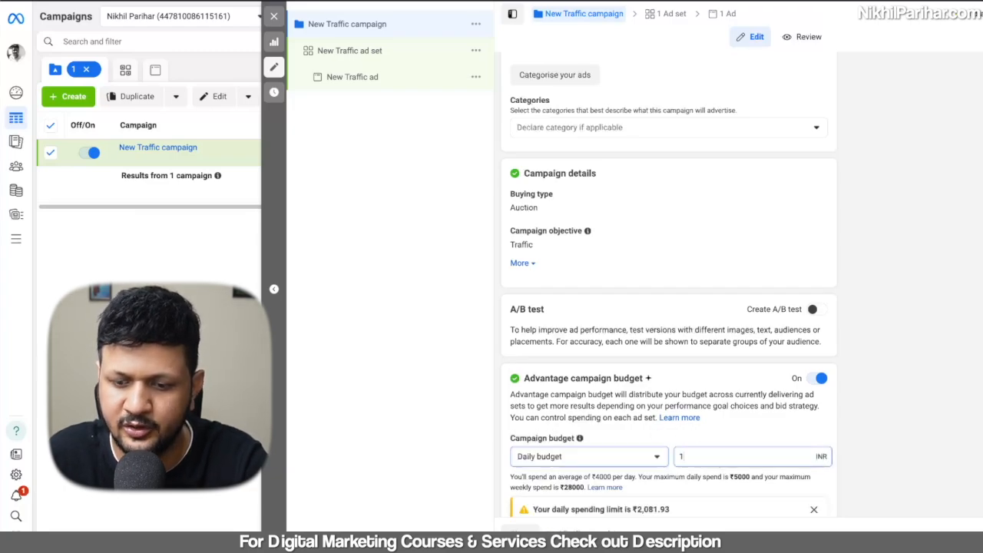
text(,000)
click(921, 413)
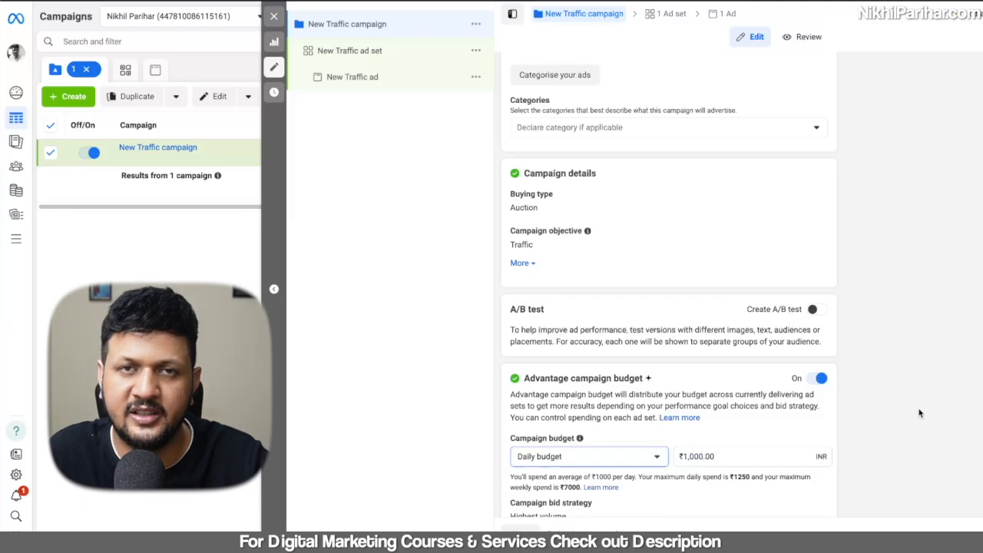
- Try budget scheduling with a high-demand period, then remove the period and turn off the scheduled budget increase
scroll(918, 411, down, 5)
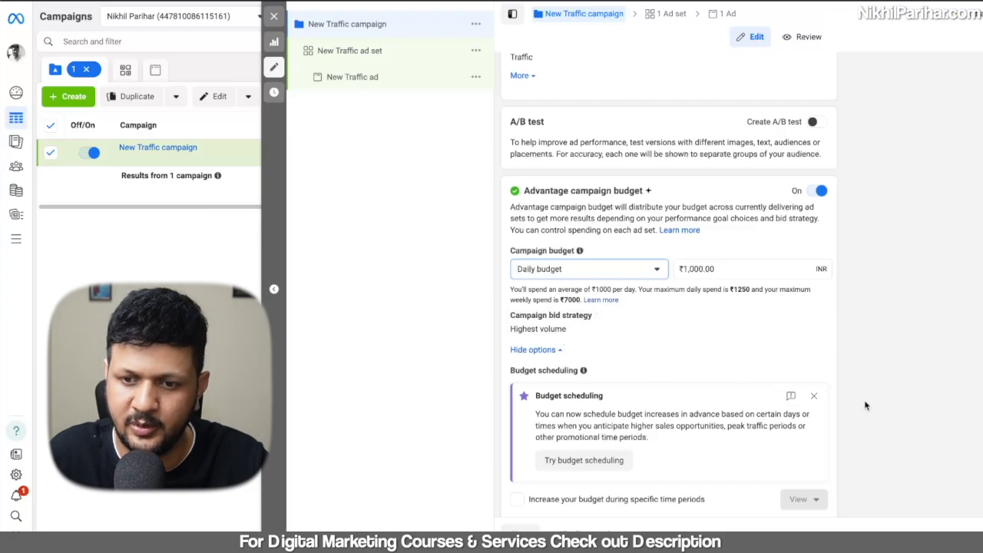
click(592, 464)
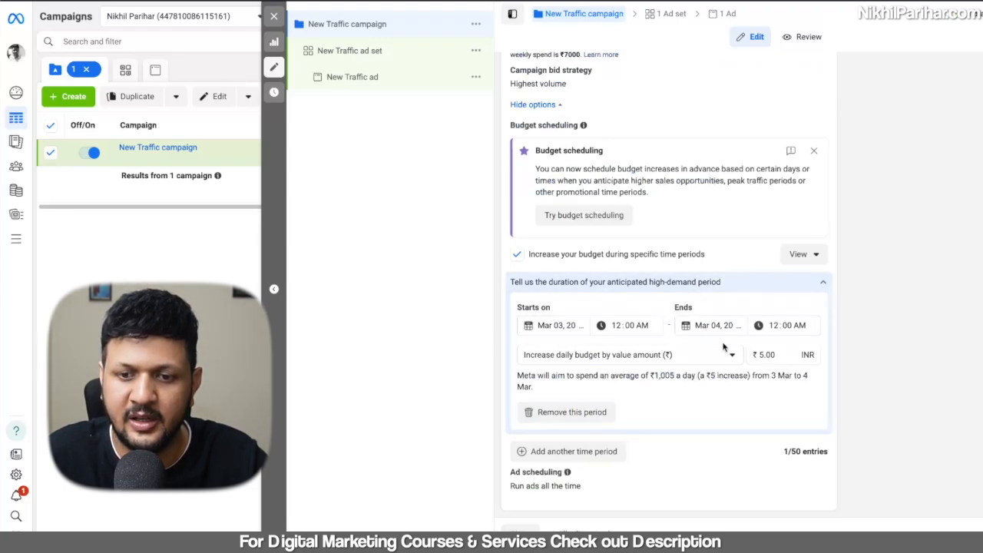
click(655, 357)
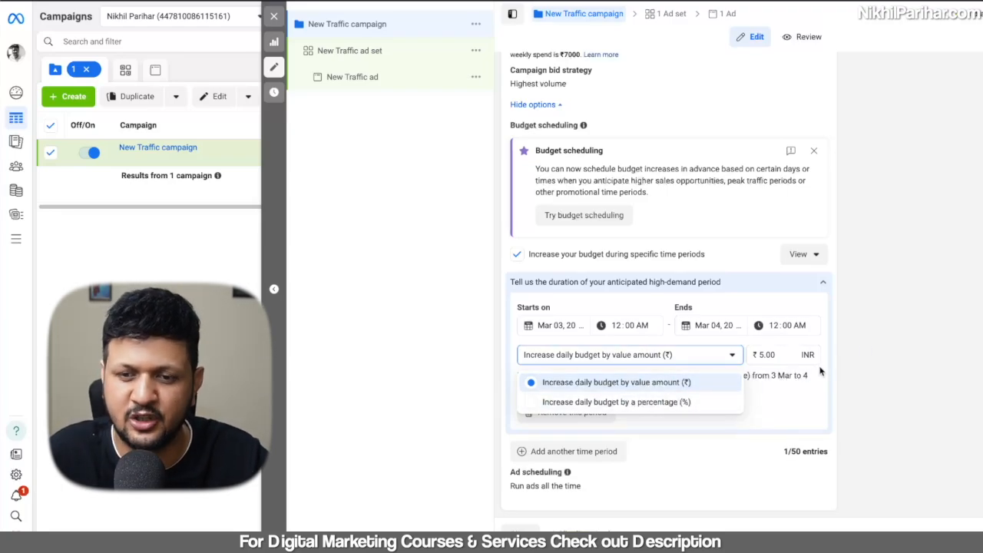
click(885, 346)
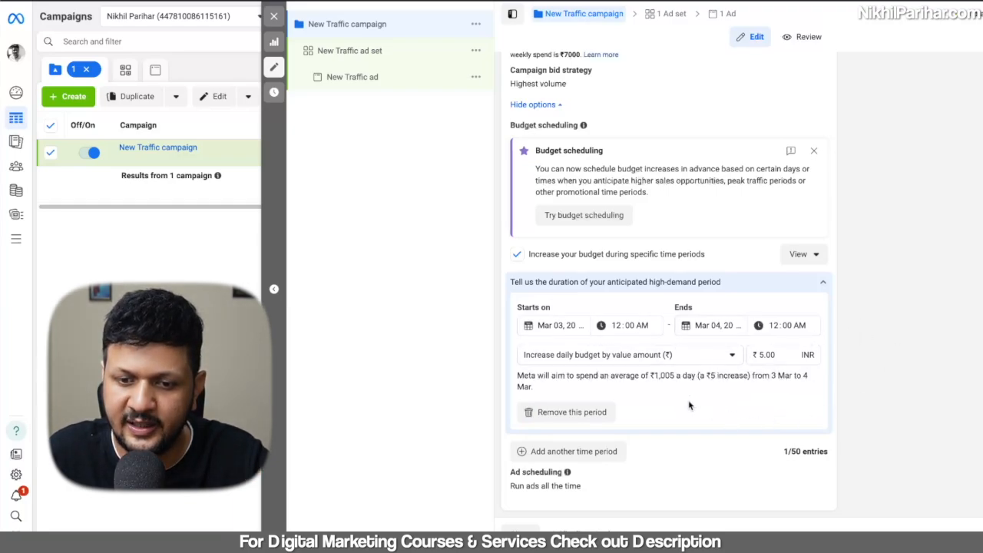
click(570, 413)
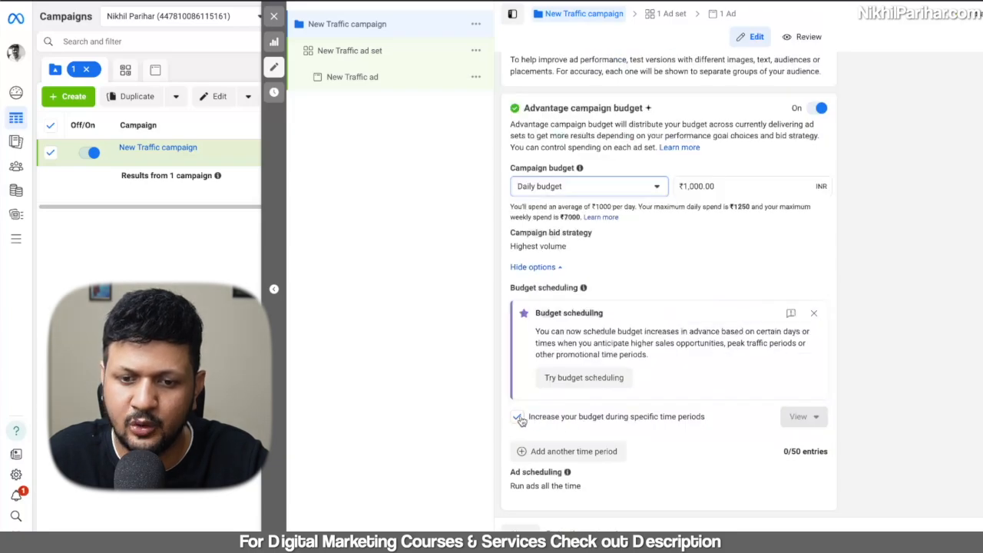
click(518, 417)
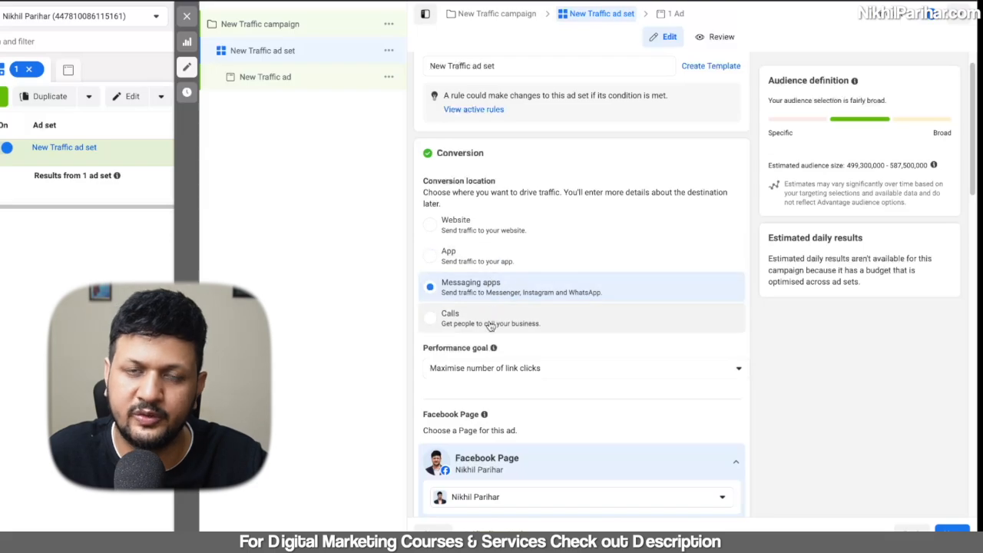
- Set the ad set's conversion location to Website with the performance goal Maximise number of link clicks
click(470, 227)
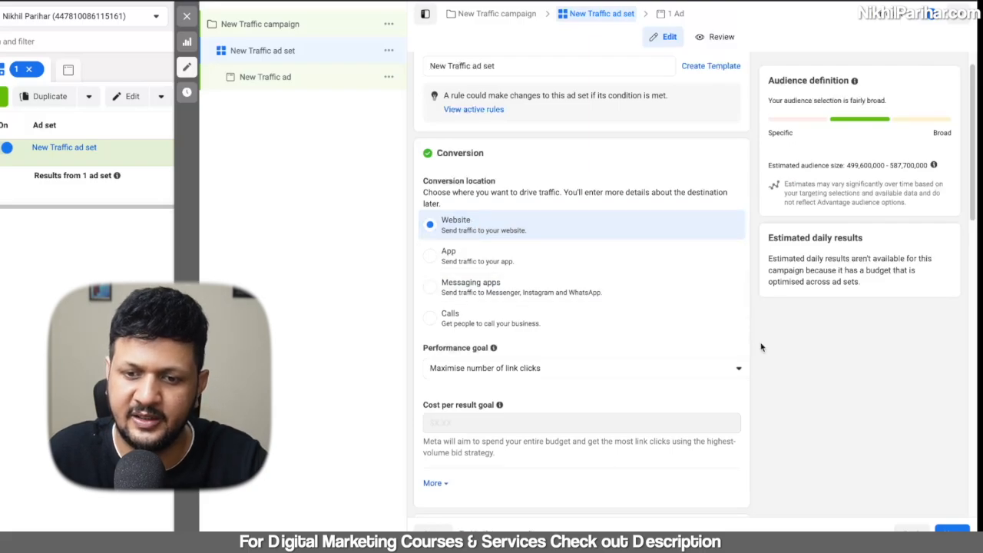
scroll(762, 347, down, 1)
scroll(762, 346, down, 1)
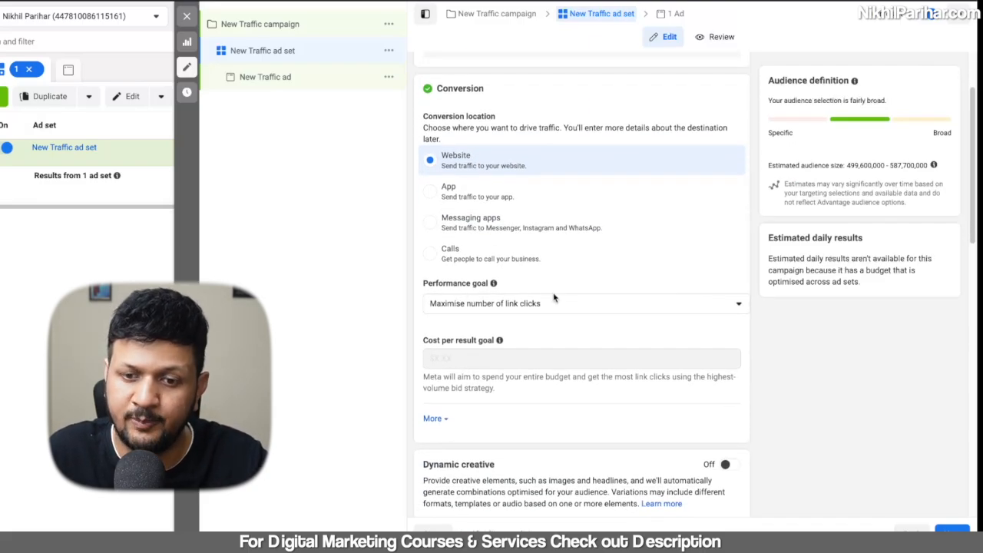
click(708, 310)
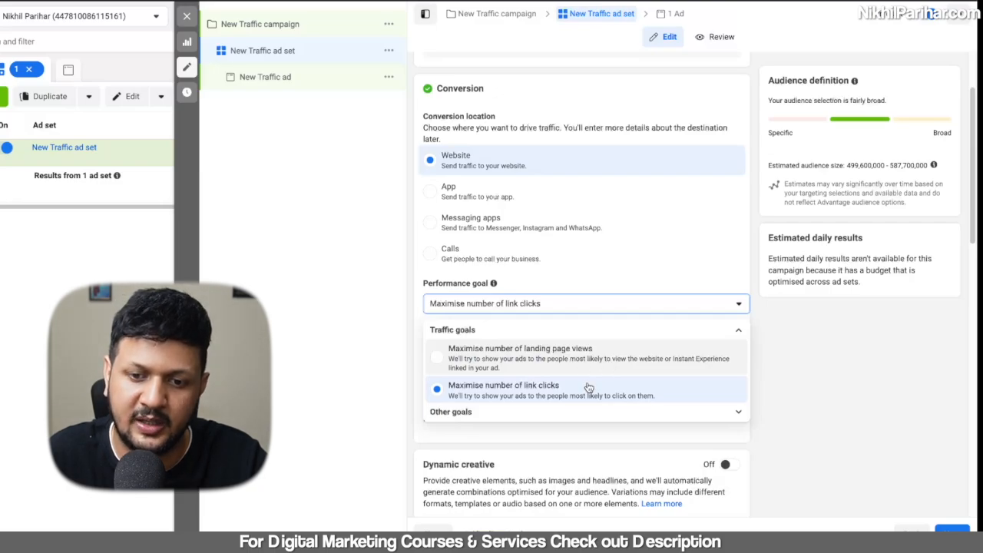
click(537, 395)
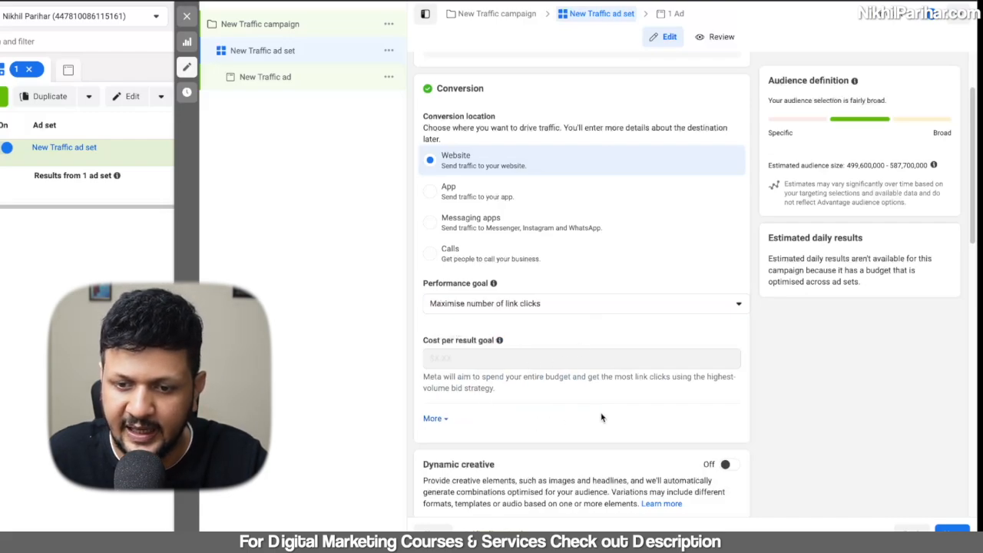
- Review the ad set's budget and schedule settings and open the audience location for editing
scroll(614, 417, down, 3)
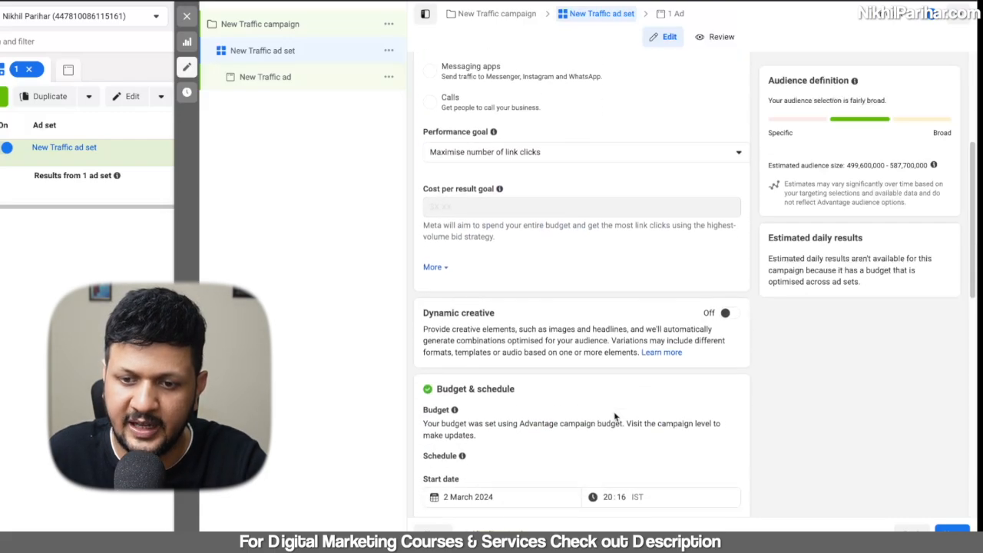
scroll(589, 314, down, 2)
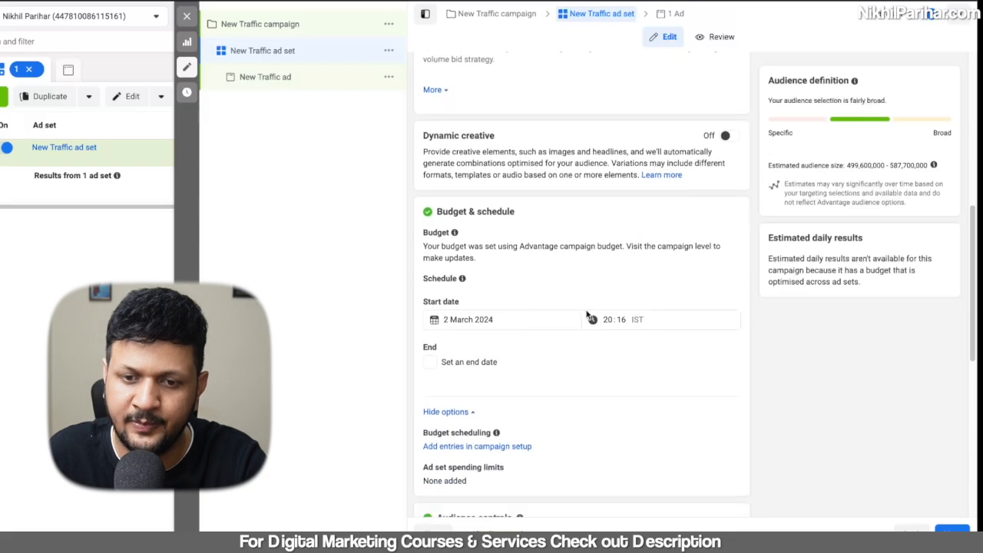
scroll(577, 256, down, 1)
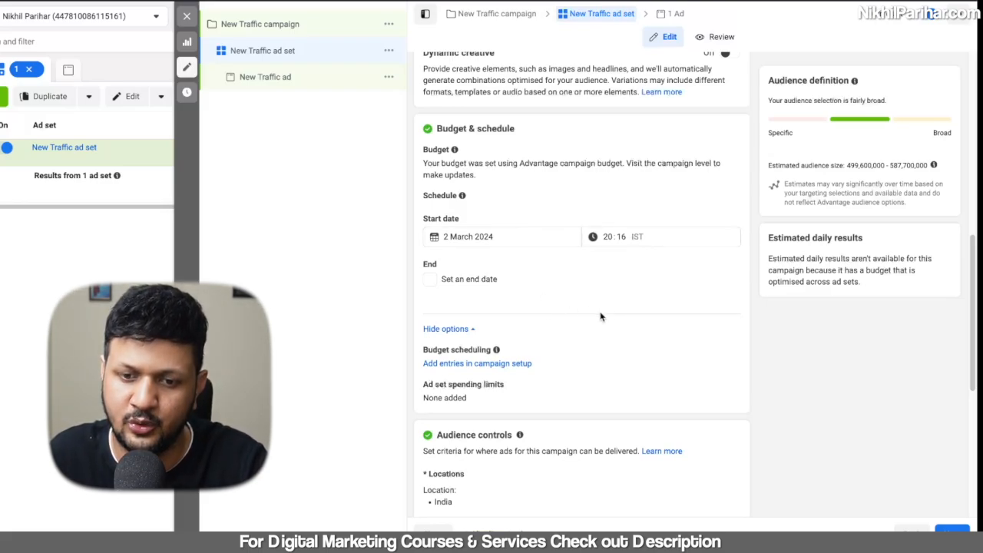
scroll(601, 316, down, 2)
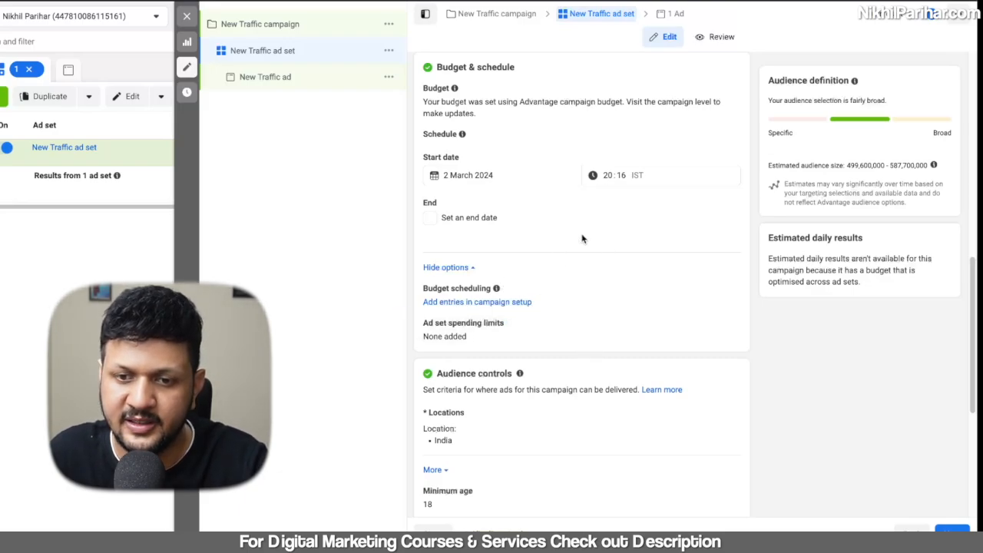
scroll(582, 239, down, 2)
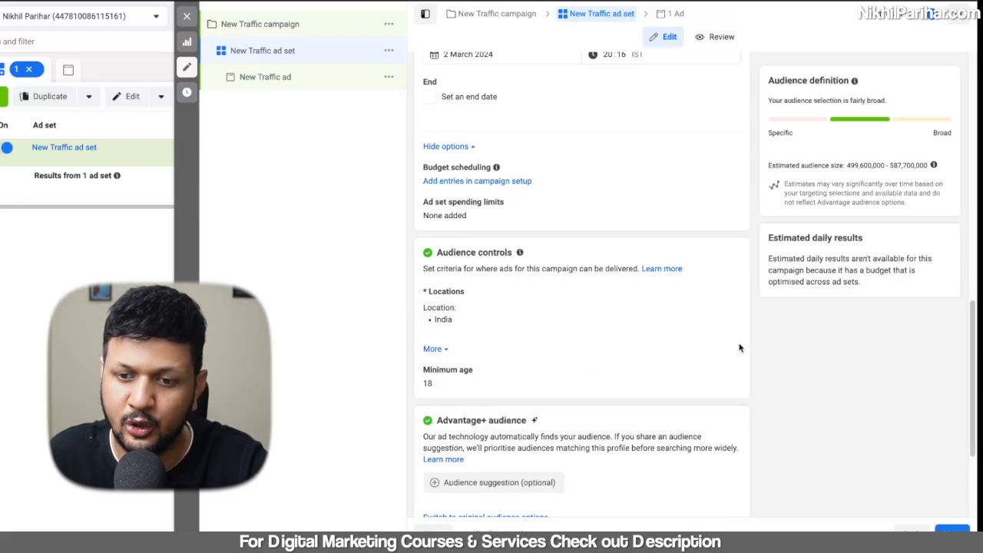
scroll(767, 364, down, 3)
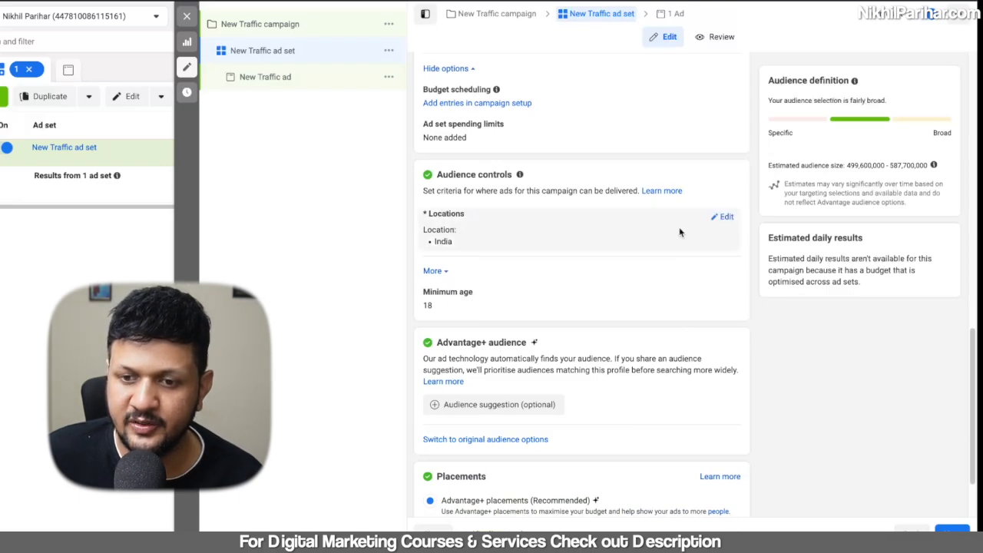
click(723, 217)
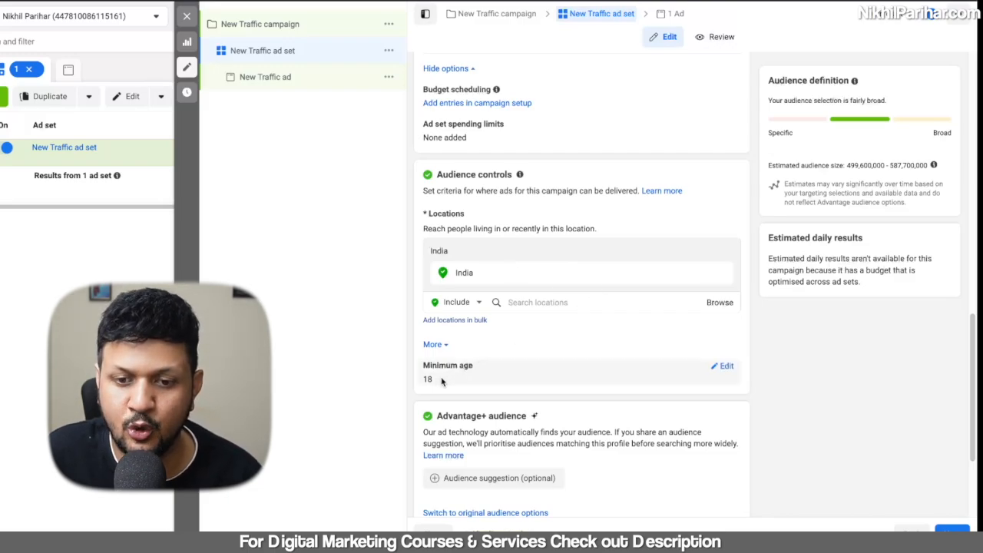
- Open the minimum age in the audience controls for editing and check its available choices, keeping 18
scroll(972, 408, down, 1)
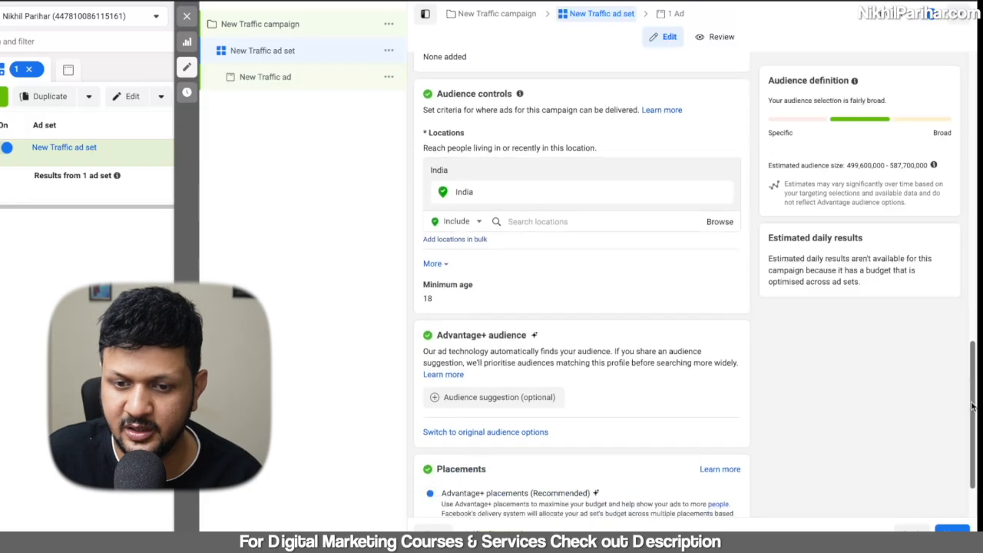
scroll(971, 407, down, 1)
click(715, 234)
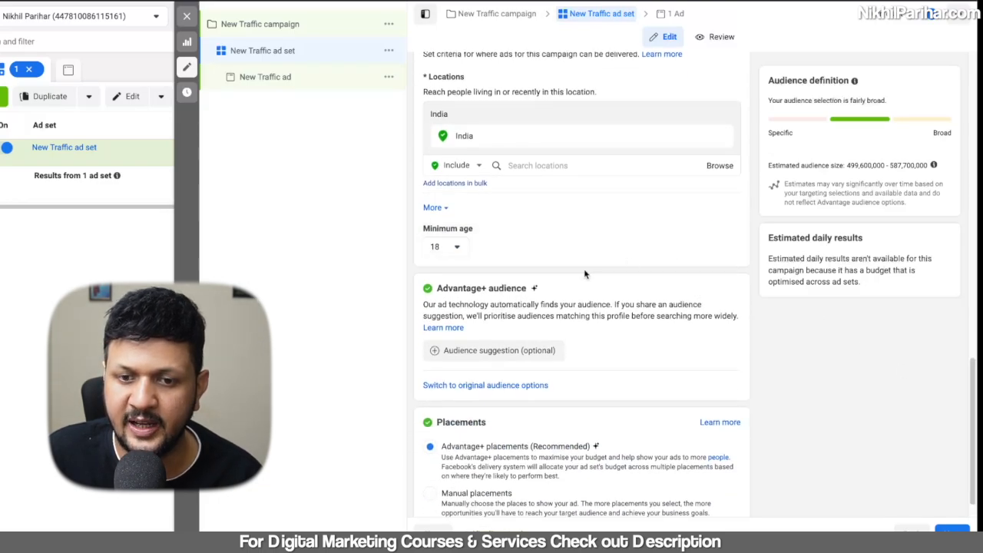
click(444, 248)
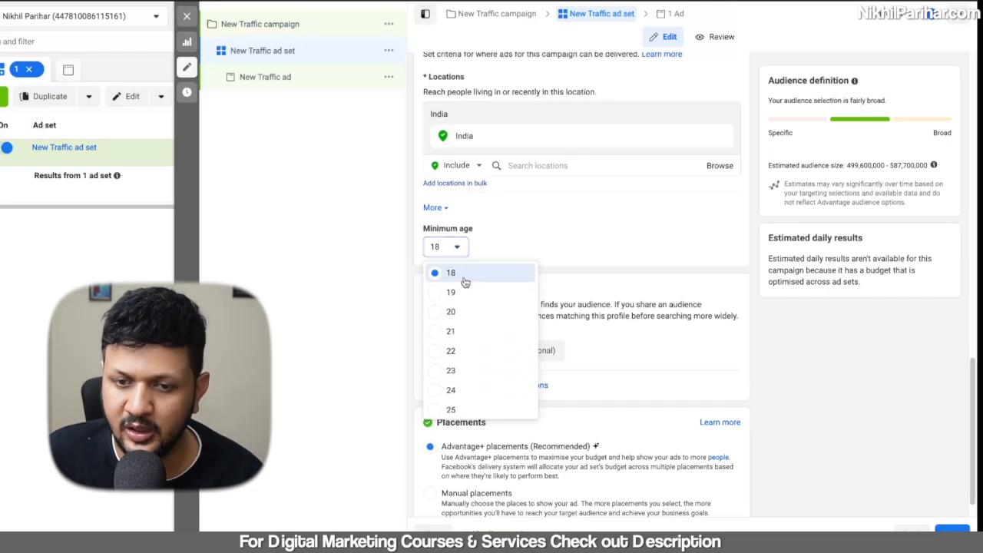
click(752, 296)
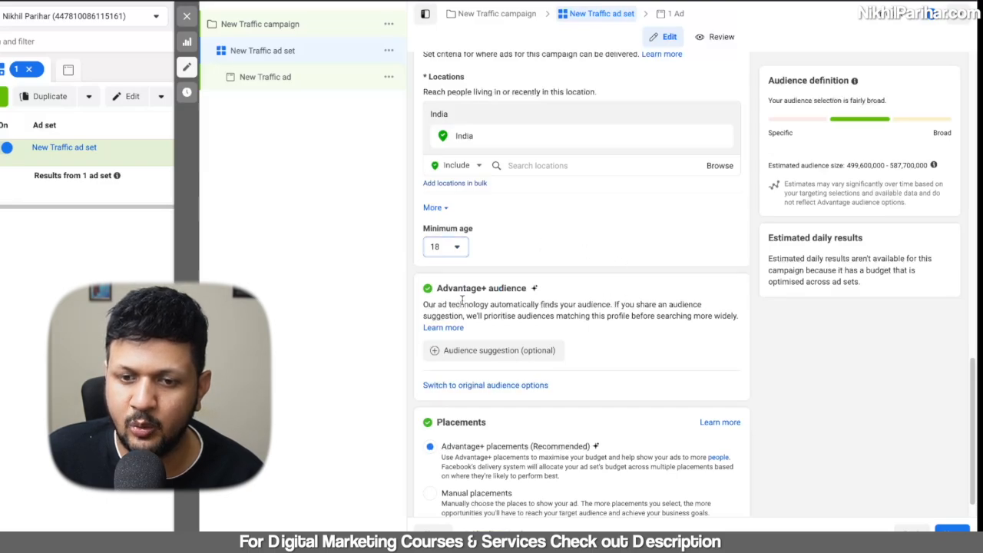
- Add an Advantage+ audience suggestion for women aged 18 to 30
click(488, 358)
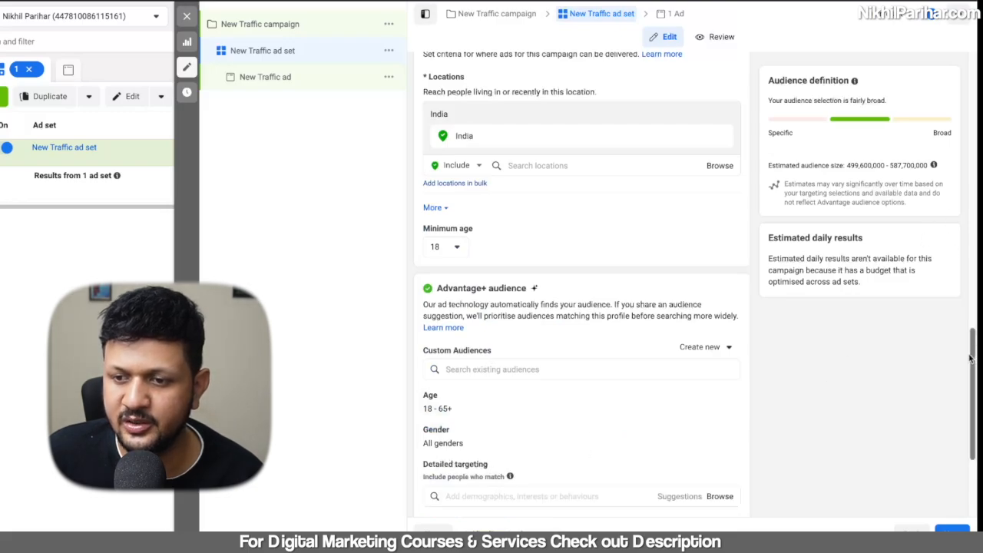
drag(972, 358, 973, 385)
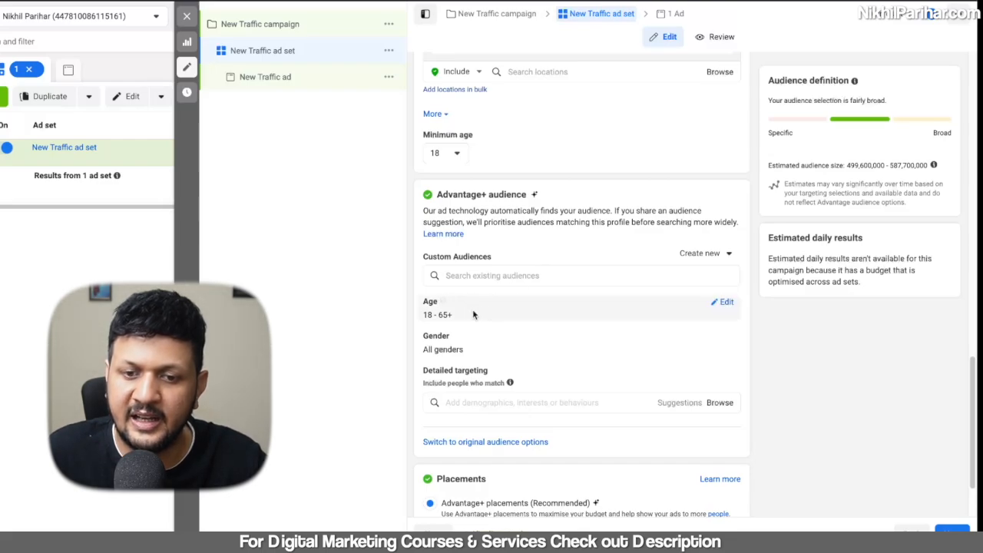
click(725, 302)
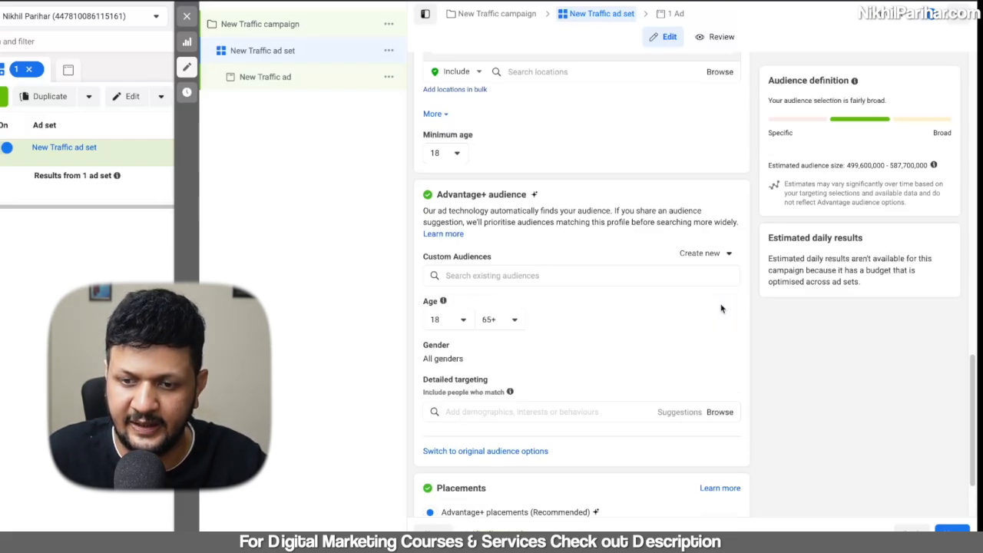
click(511, 321)
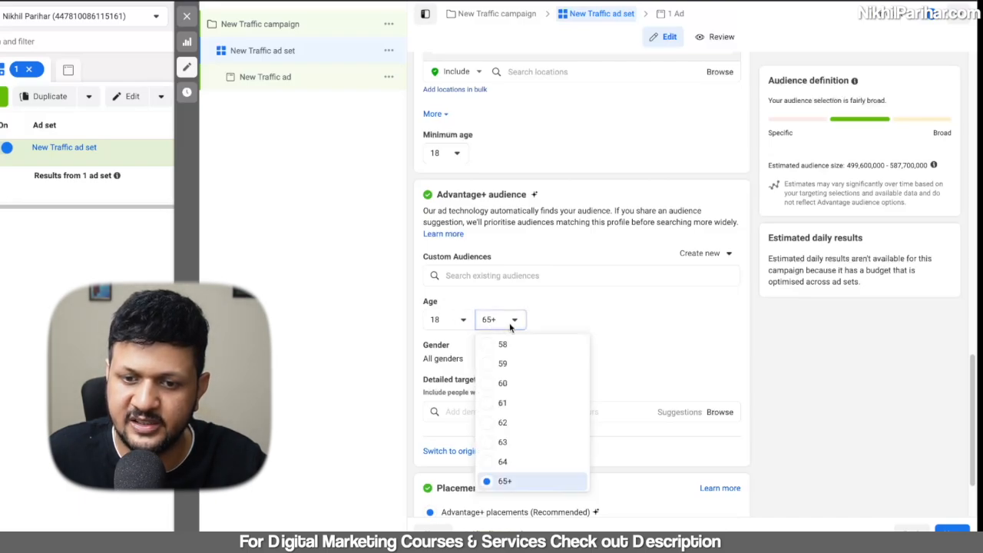
scroll(532, 408, up, 5)
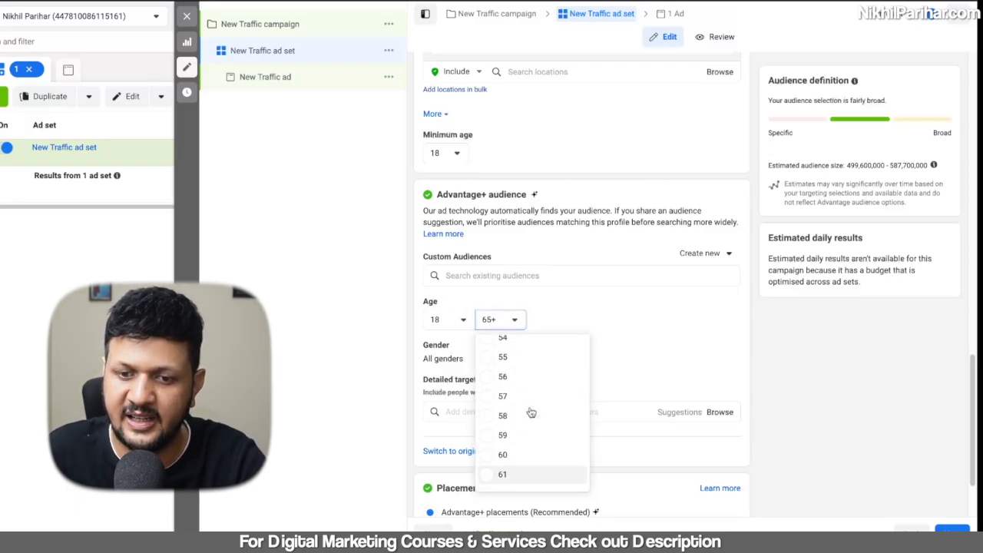
scroll(531, 413, up, 3)
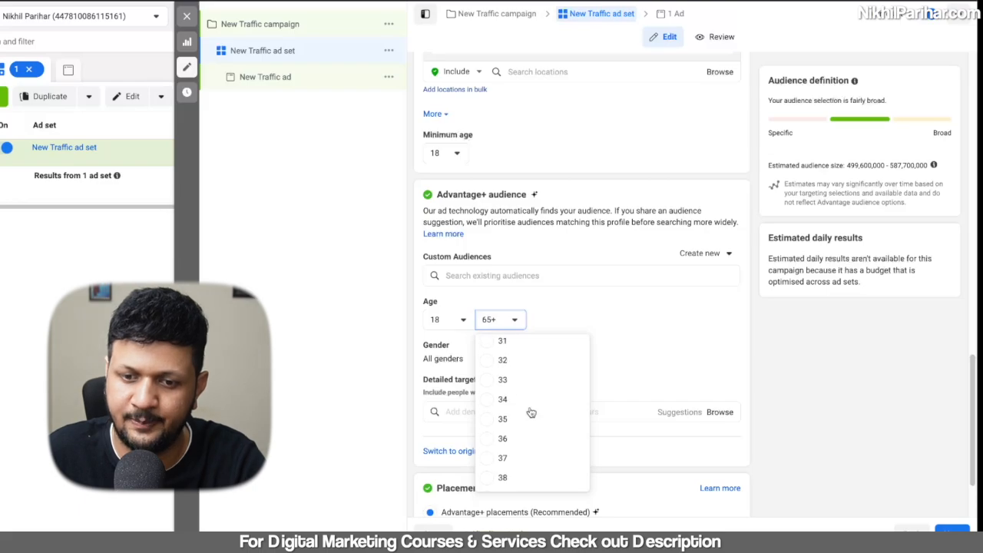
click(523, 382)
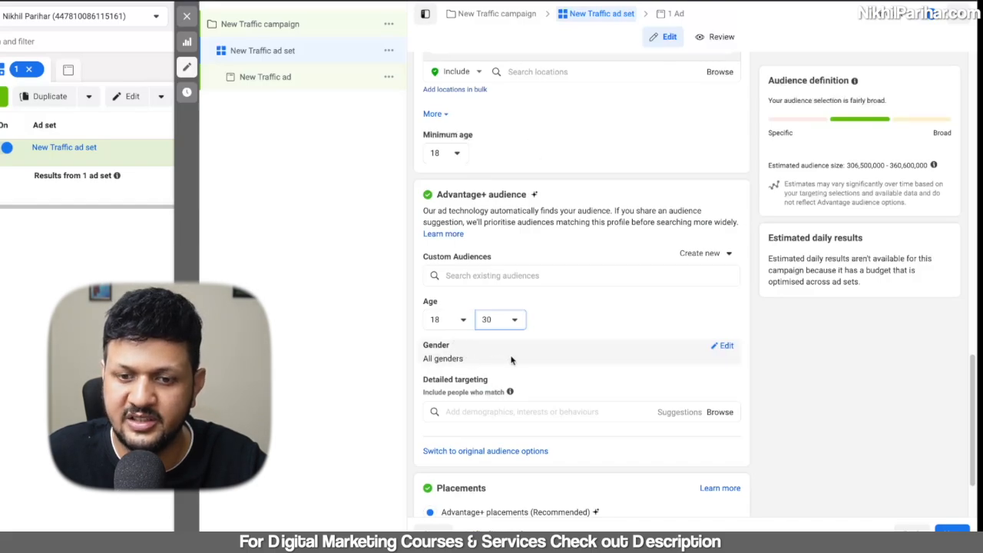
click(721, 346)
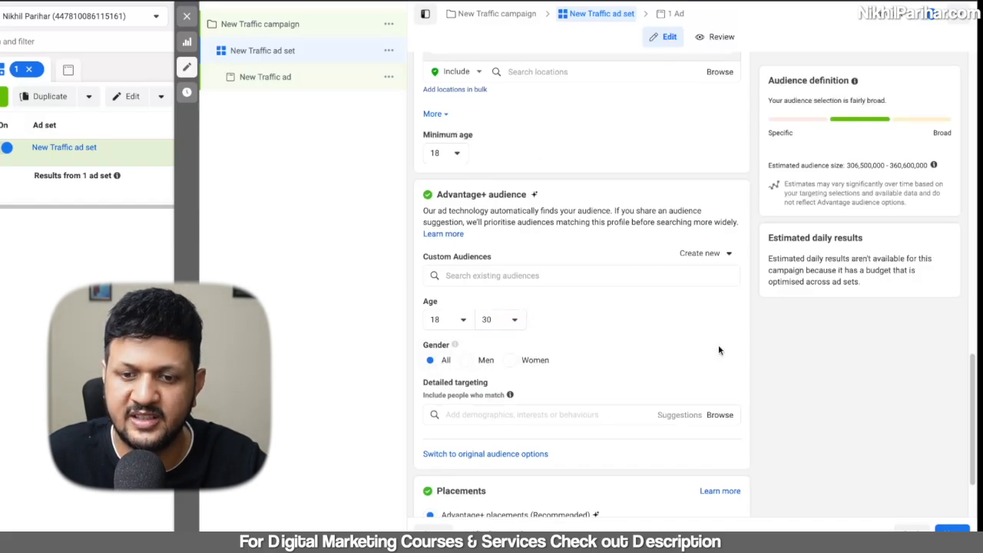
click(511, 362)
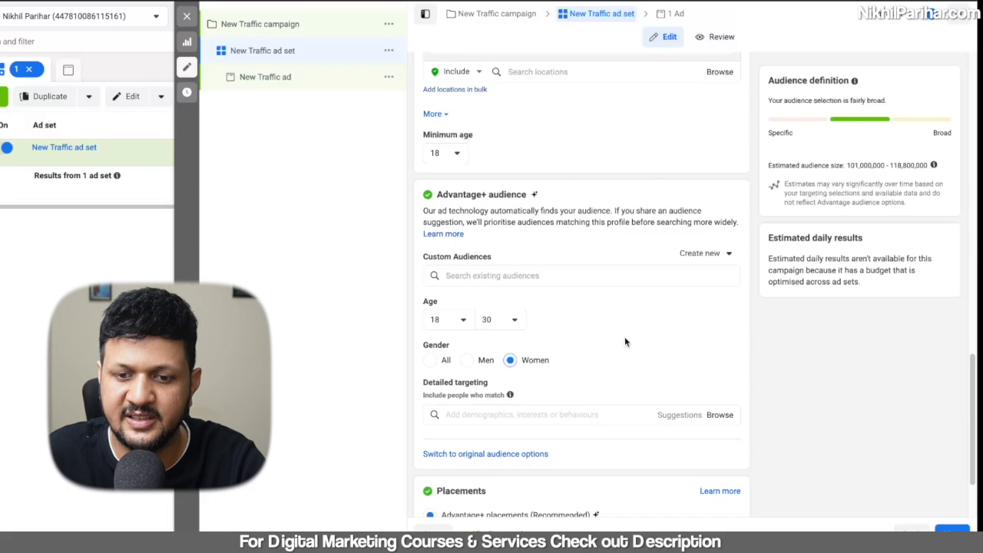
- Add the interests Clothing (clothing) and Online shopping (retail) to the audience's detailed targeting
scroll(624, 338, down, 1)
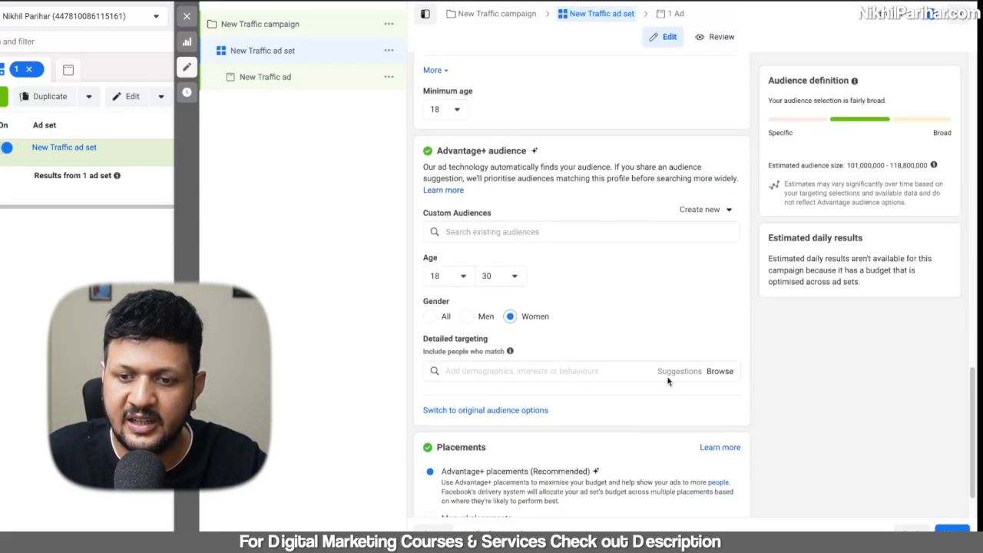
click(558, 371)
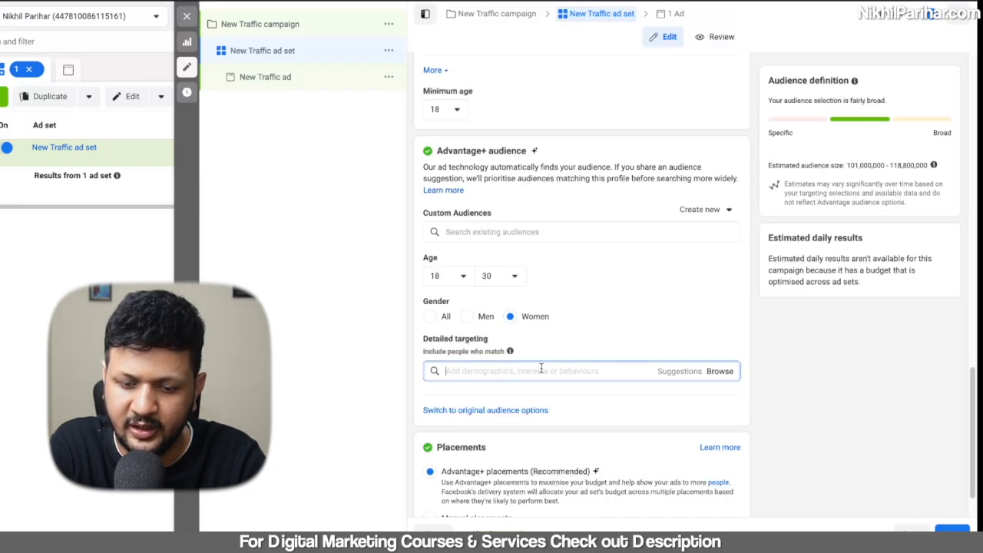
text(clothing)
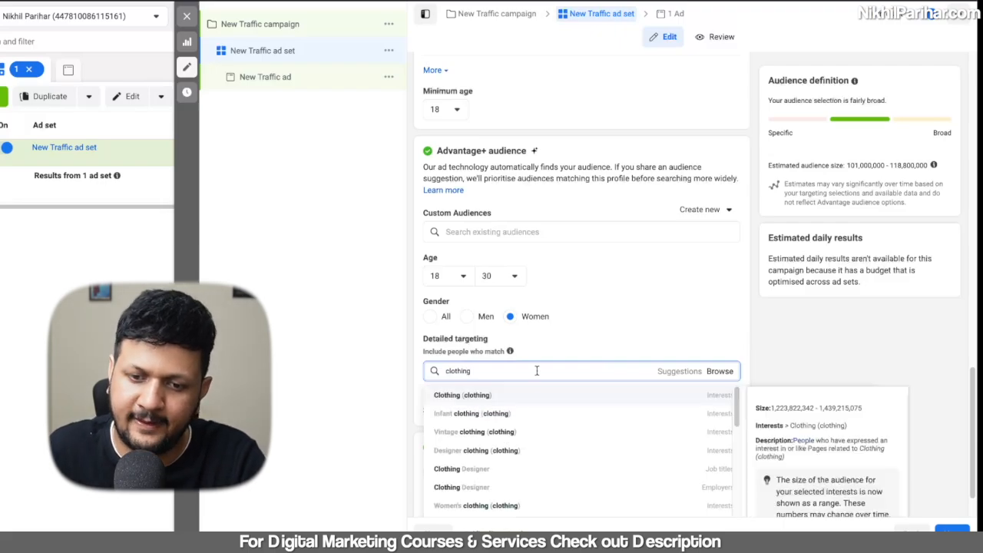
click(506, 400)
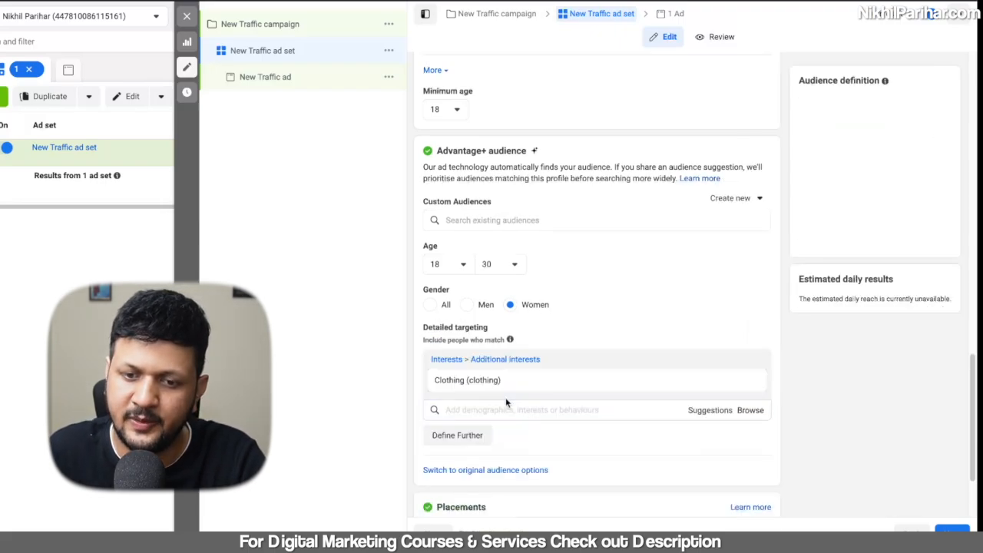
click(669, 425)
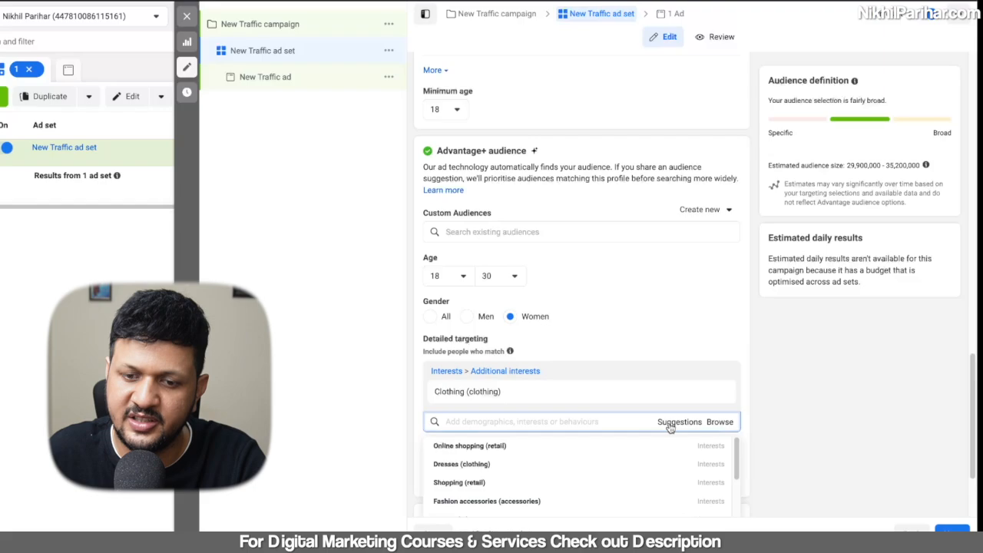
click(588, 450)
click(801, 365)
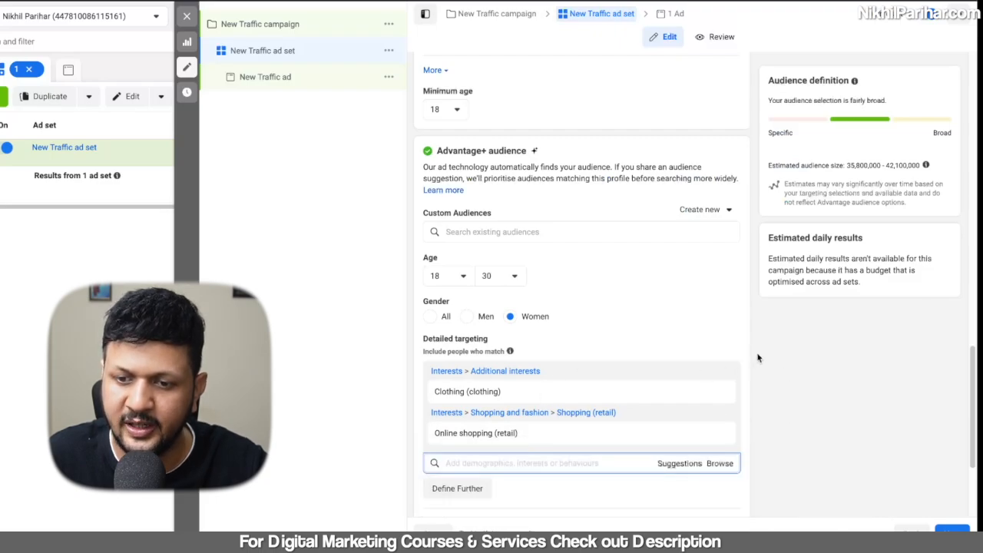
- Switch the ad set from Advantage+ audience to the original audience options and review the audience settings
scroll(757, 353, down, 1)
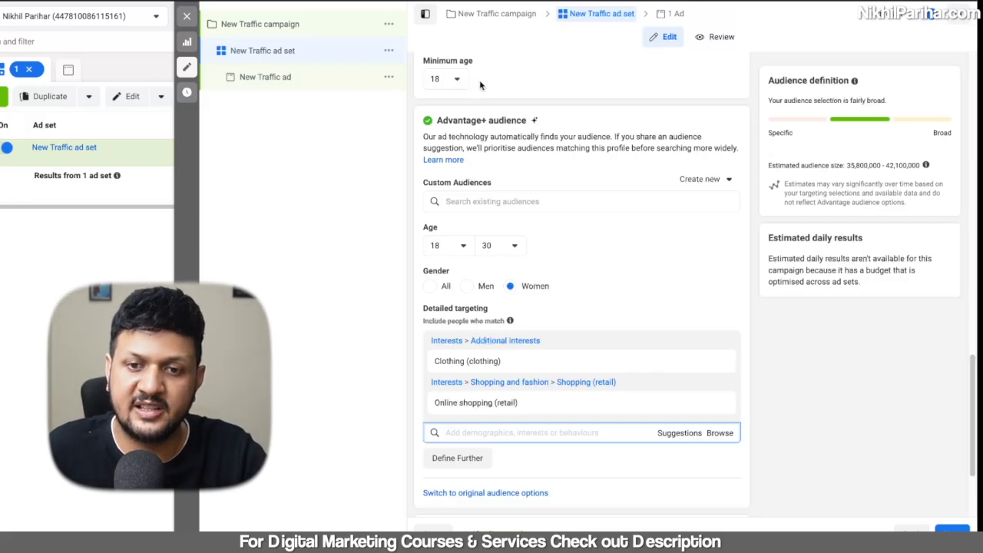
scroll(460, 86, up, 3)
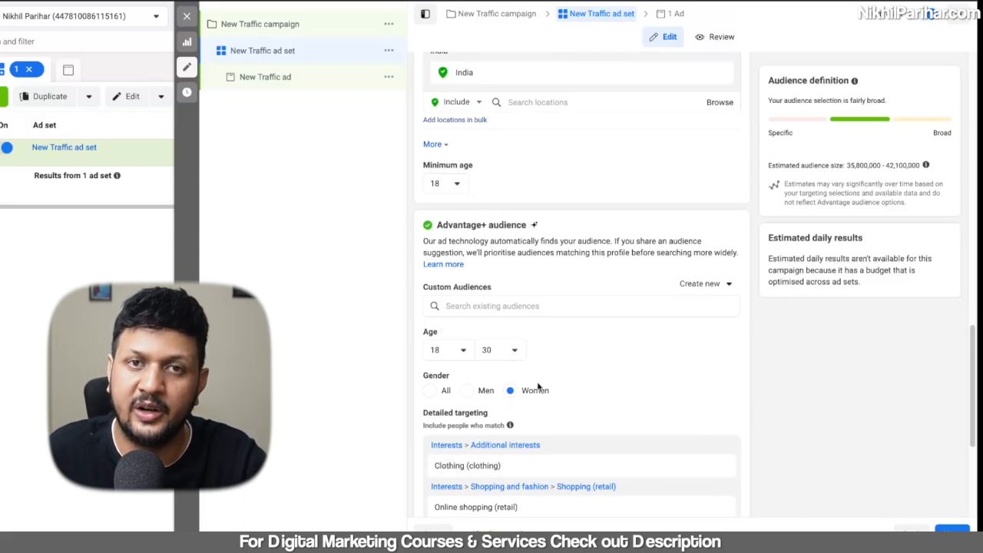
scroll(644, 390, down, 1)
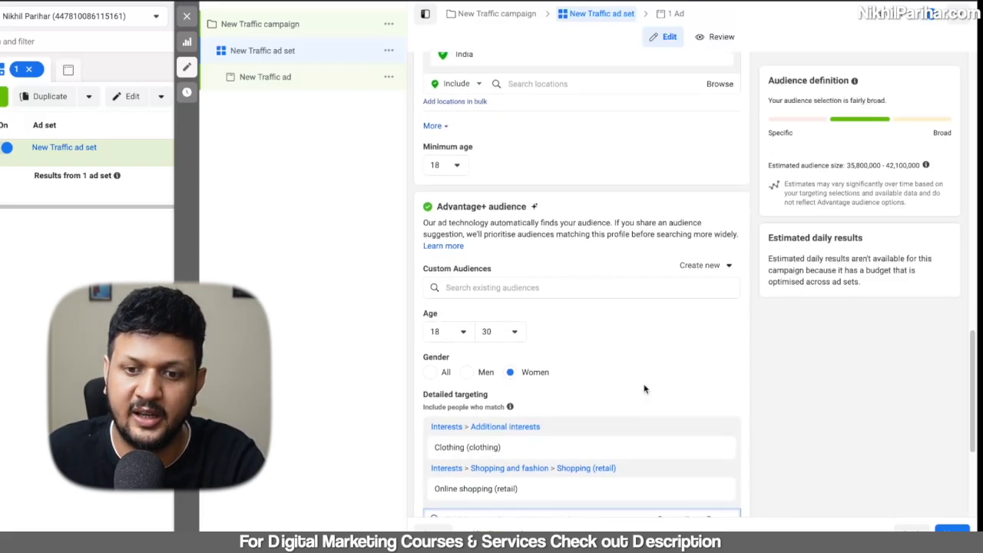
scroll(645, 389, down, 3)
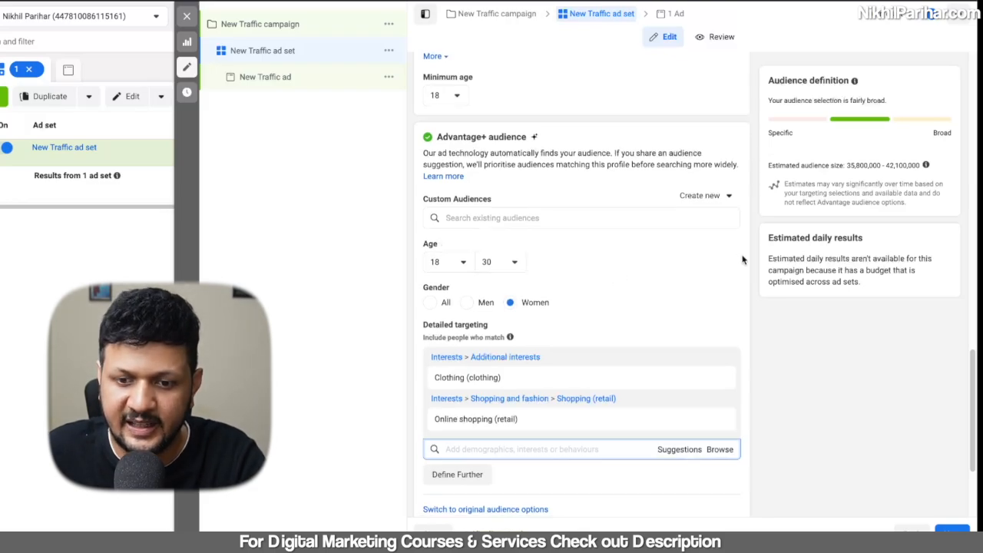
scroll(743, 260, down, 3)
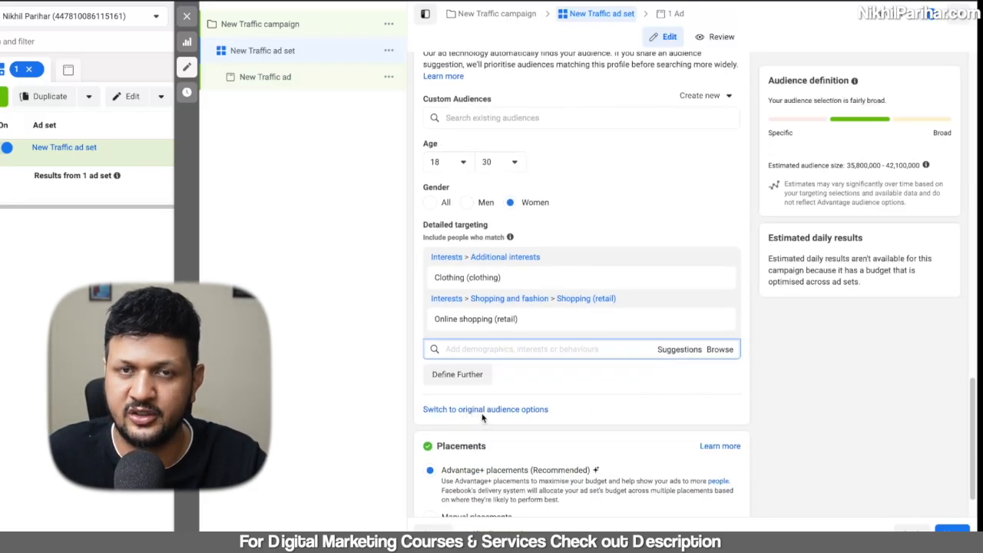
click(493, 413)
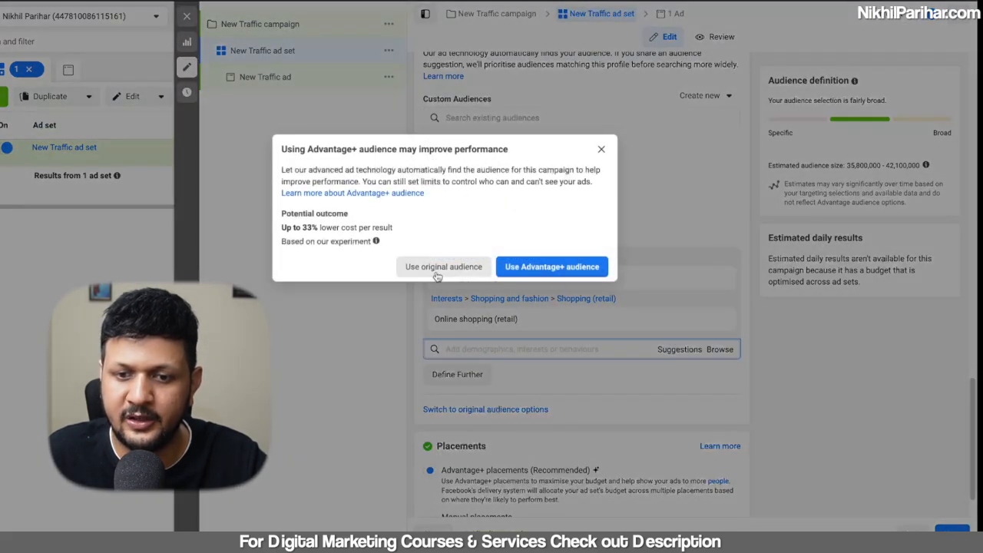
click(465, 275)
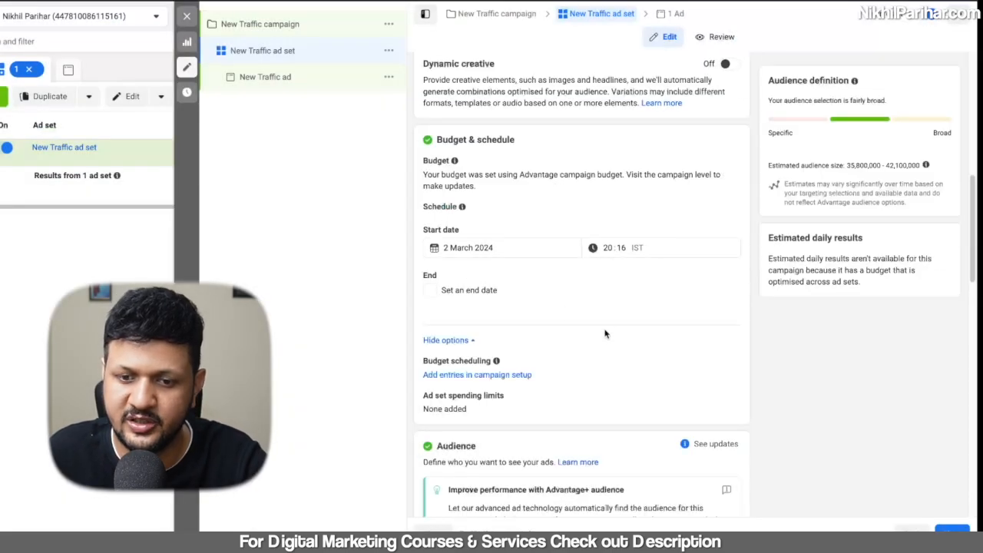
scroll(607, 331, down, 3)
scroll(606, 332, down, 5)
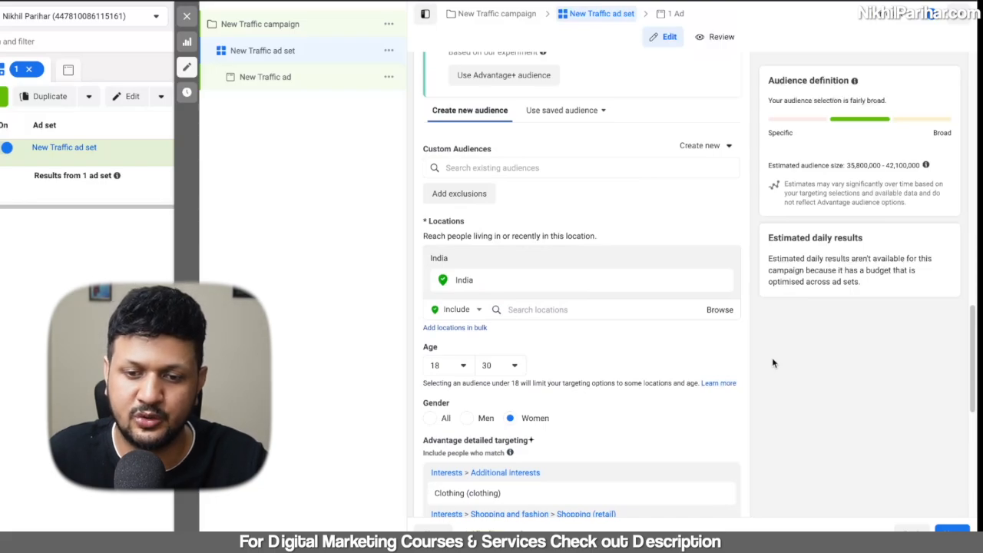
scroll(772, 357, down, 1)
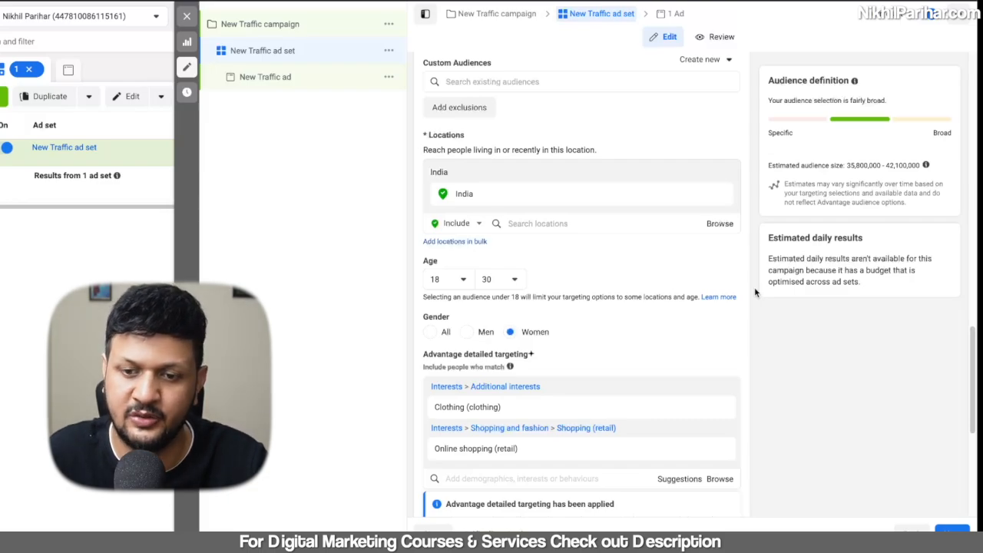
- Check the manual placements' devices and platforms in the ad set, and return to Advantage+ placements
scroll(755, 292, down, 5)
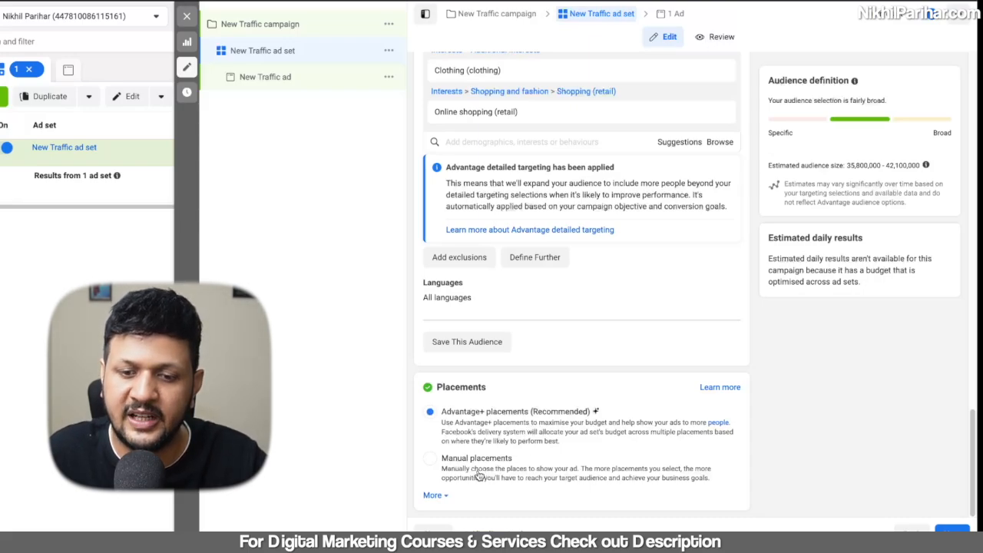
click(430, 459)
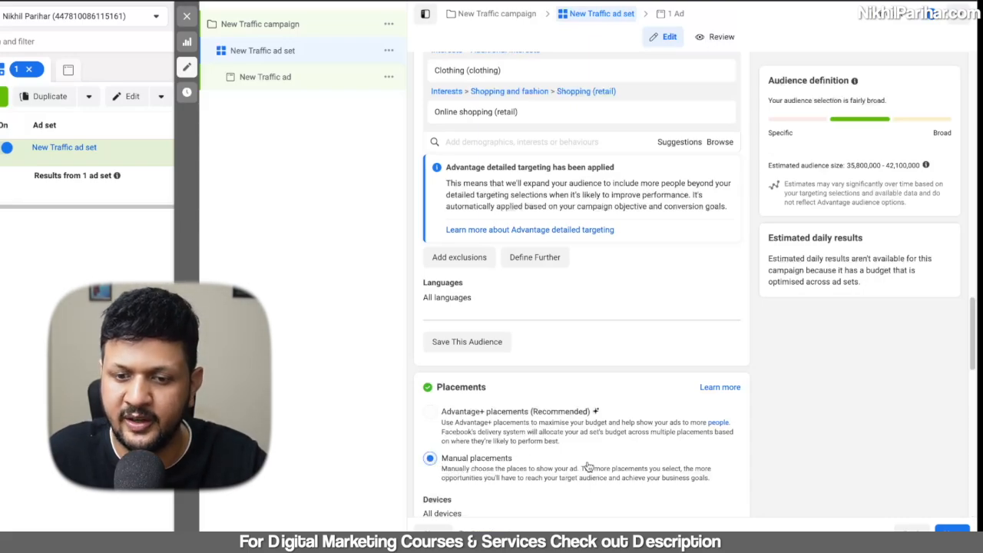
scroll(590, 467, down, 2)
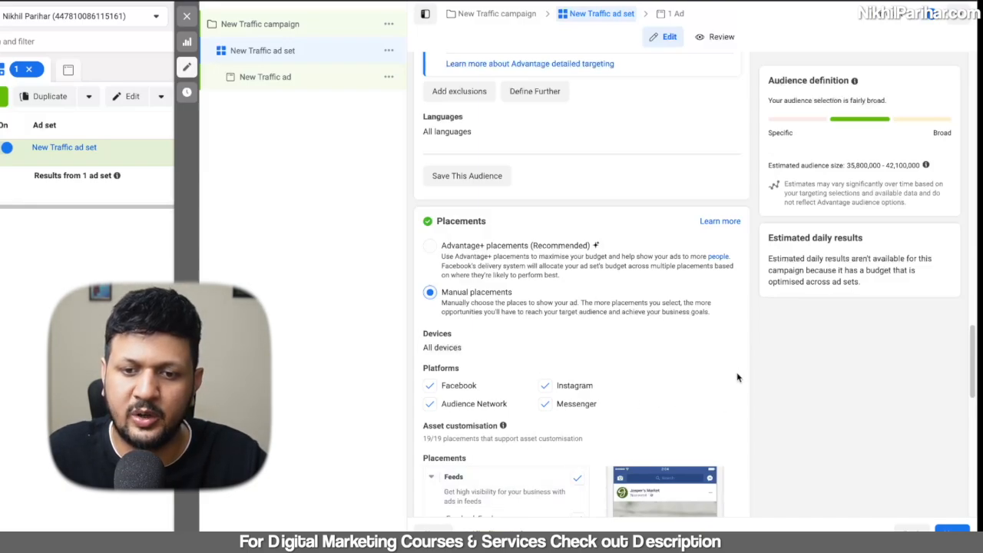
click(430, 247)
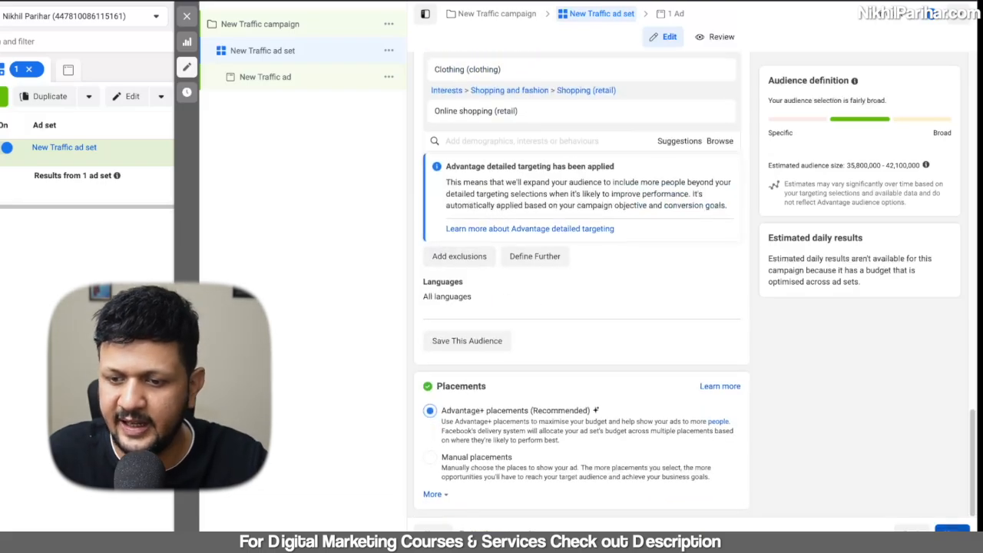
- Open the New Traffic ad and check the available ad setup choices, keeping Create Ad
click(265, 77)
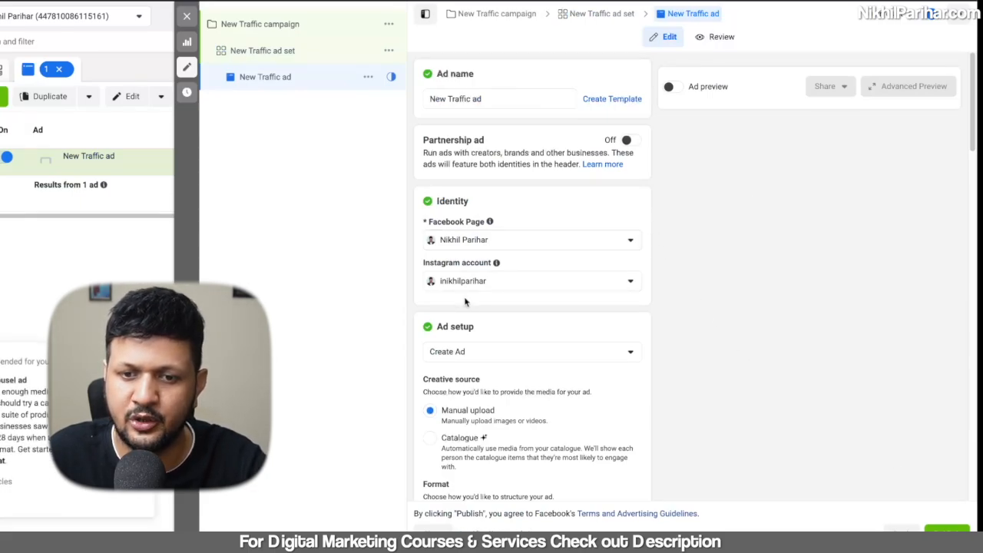
scroll(687, 311, down, 3)
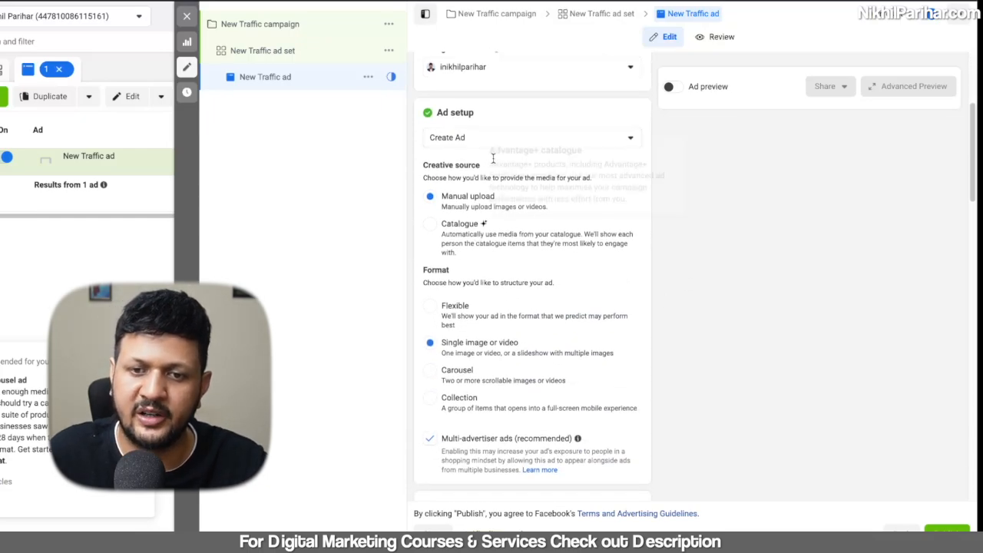
click(537, 148)
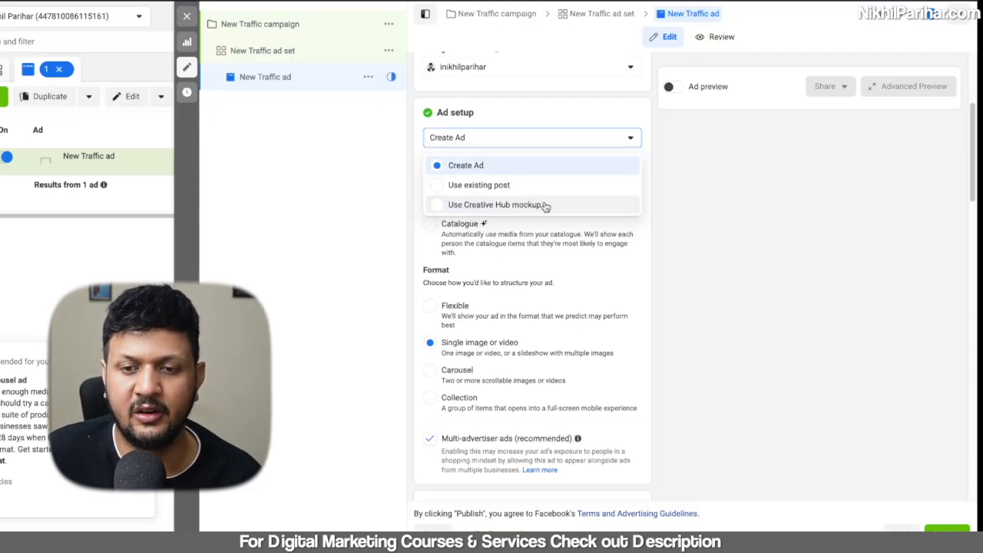
click(655, 186)
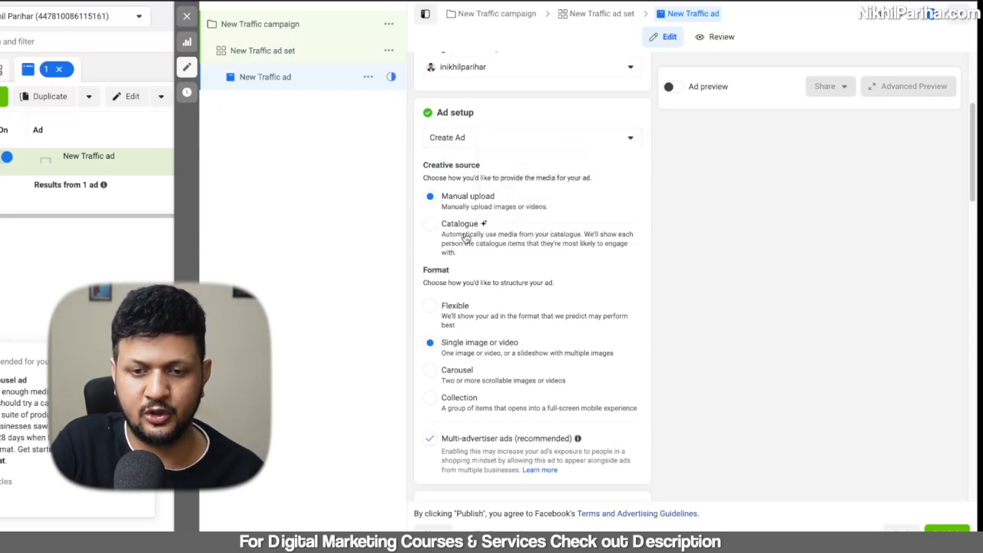
- Review the ad's format and multi-advertiser options and check which media types can be added to the creative
scroll(465, 238, down, 2)
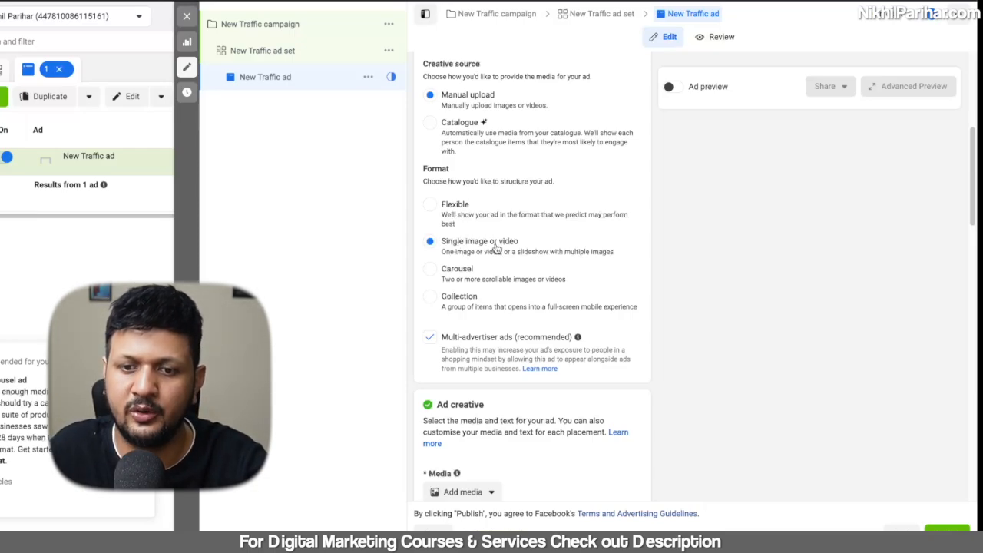
scroll(496, 249, down, 1)
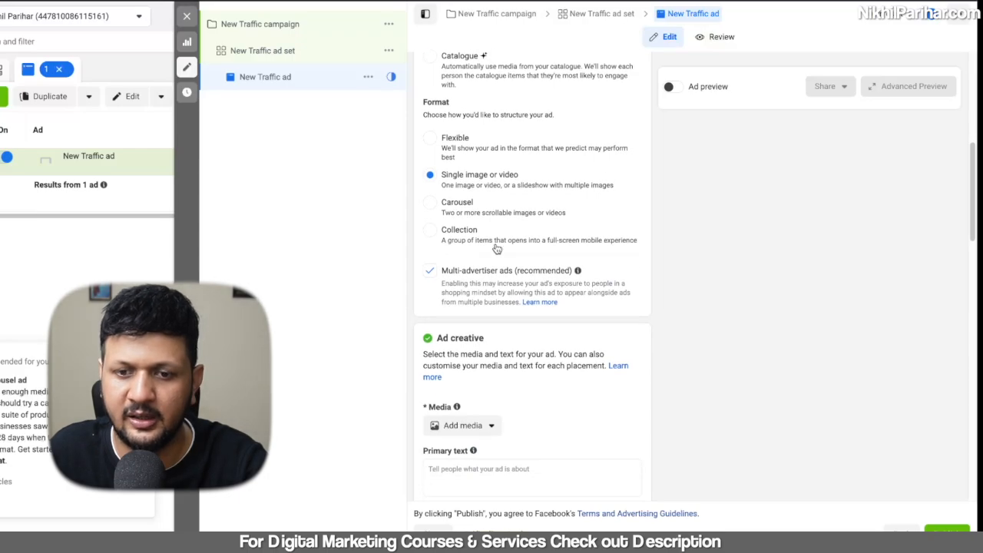
scroll(496, 249, down, 1)
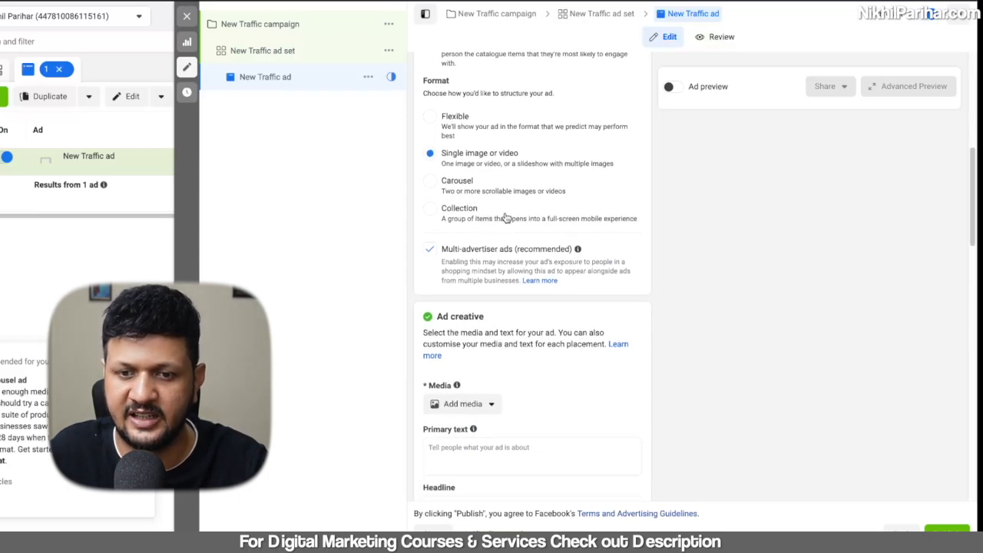
scroll(505, 218, down, 2)
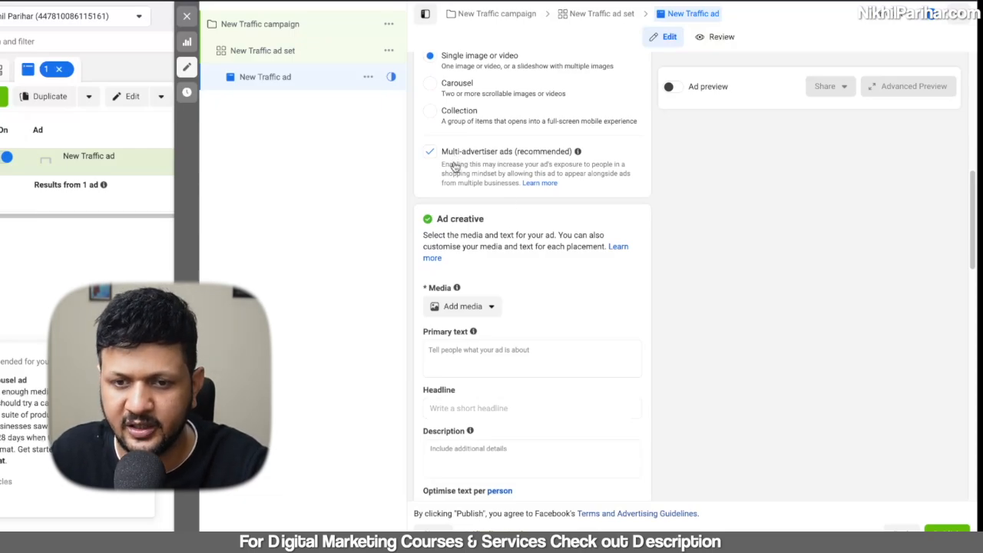
scroll(521, 290, down, 1)
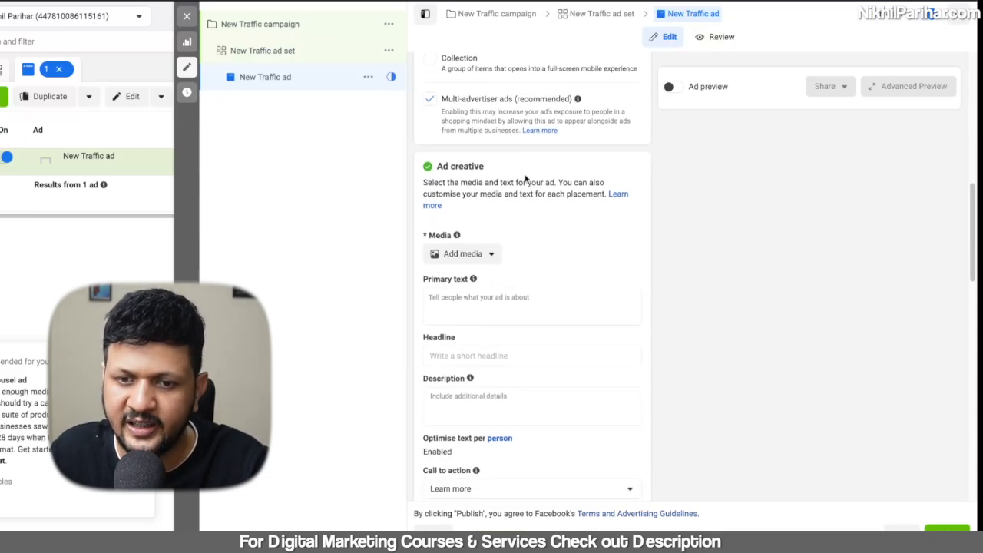
click(490, 261)
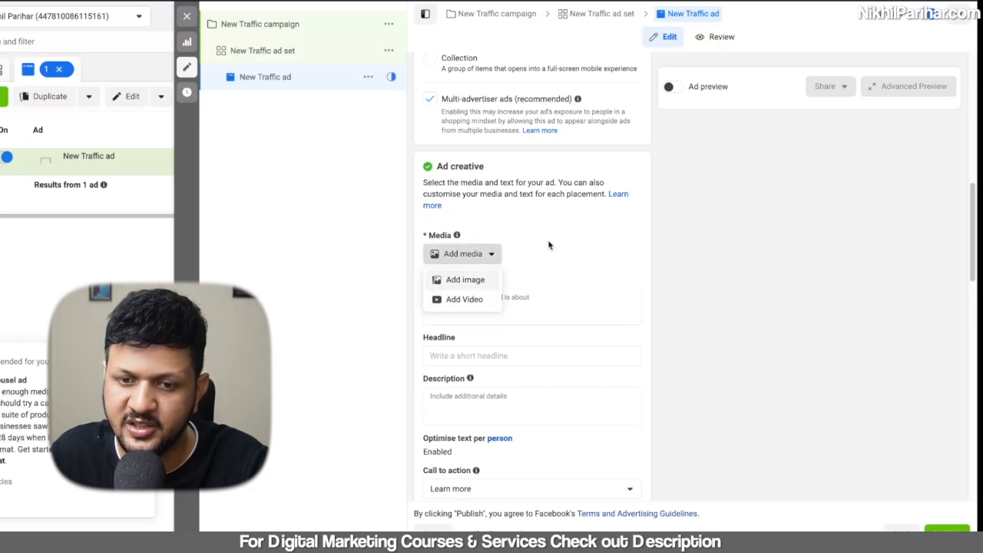
click(550, 252)
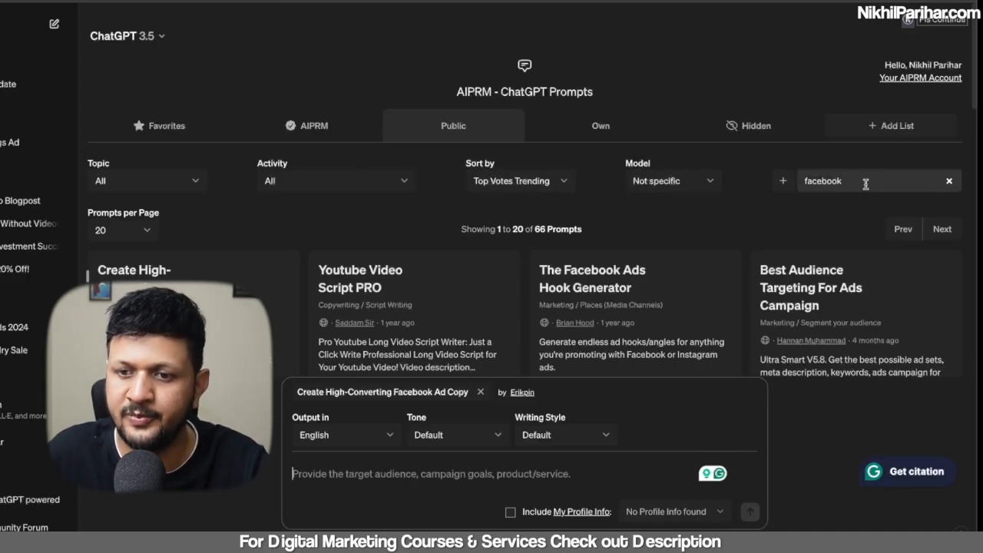
- Examine the AIPRM Facebook ad copy prompt in ChatGPT and browse square Instagram Post templates in Canva
drag(861, 182, 796, 183)
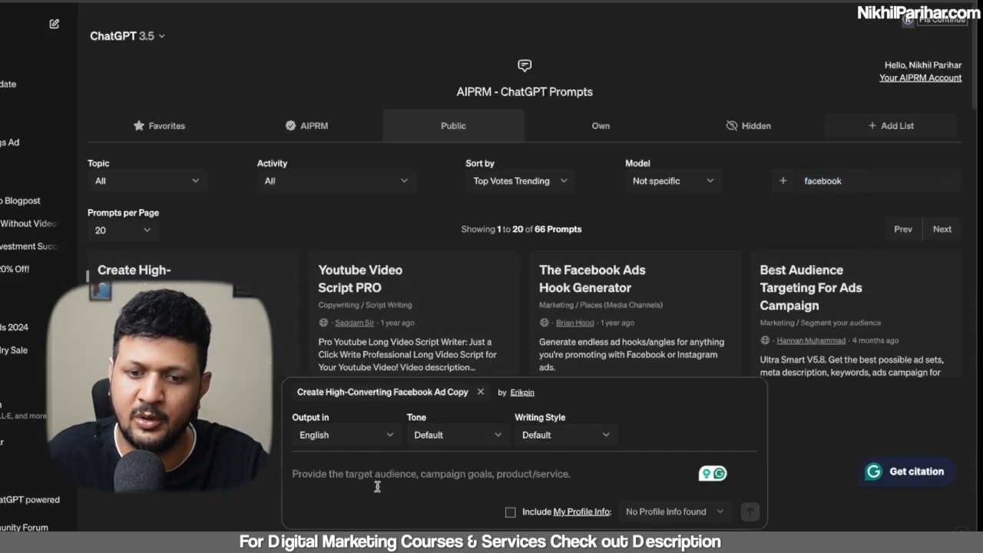
click(479, 480)
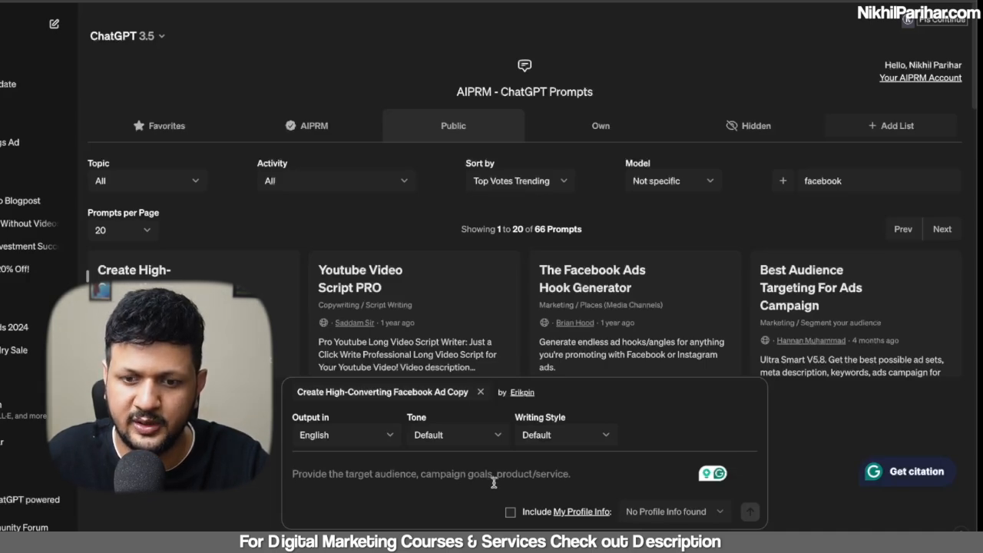
click(566, 478)
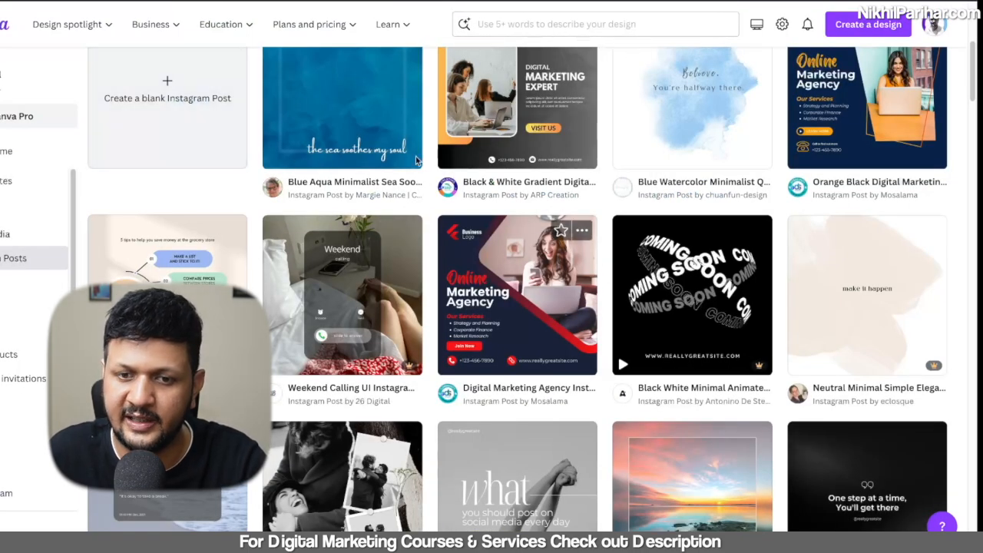
scroll(830, 177, up, 2)
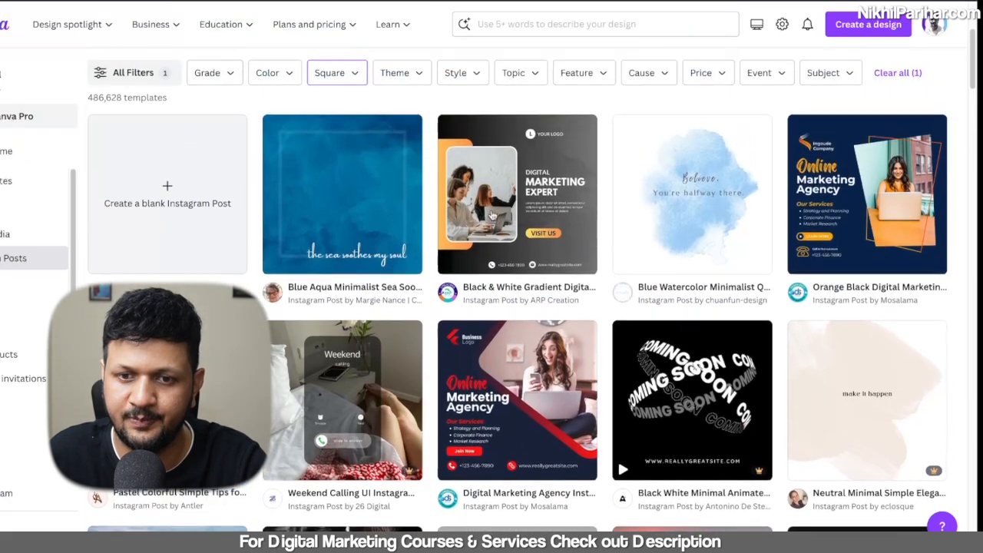
scroll(476, 343, down, 2)
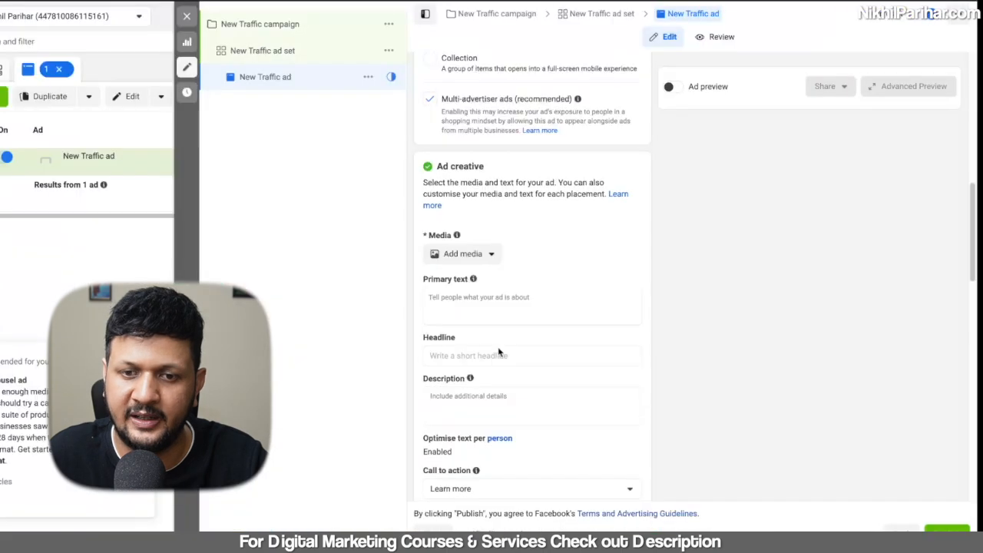
- In Meta Ads Manager, read the primary text guidance for the ad and check its media choices
mouse_move(473, 279)
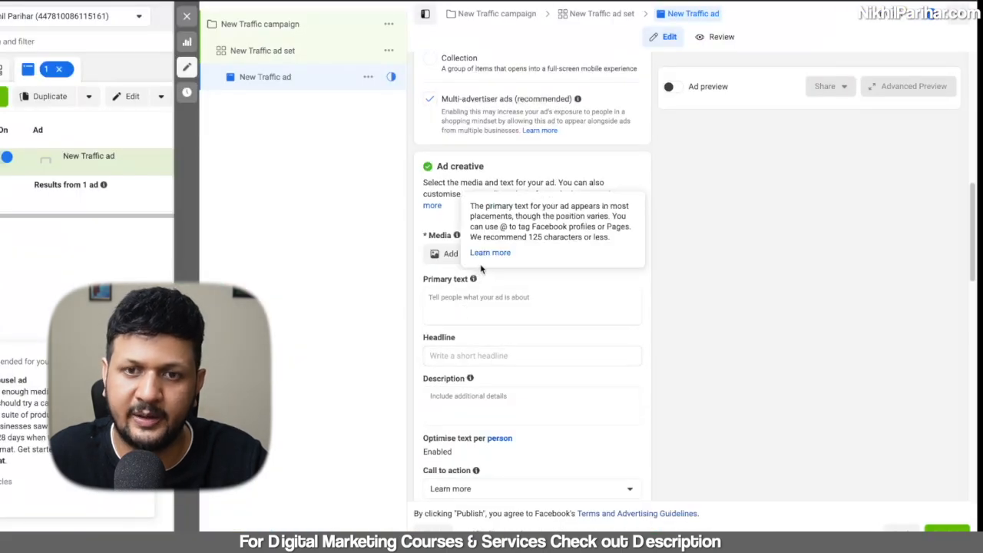
click(454, 259)
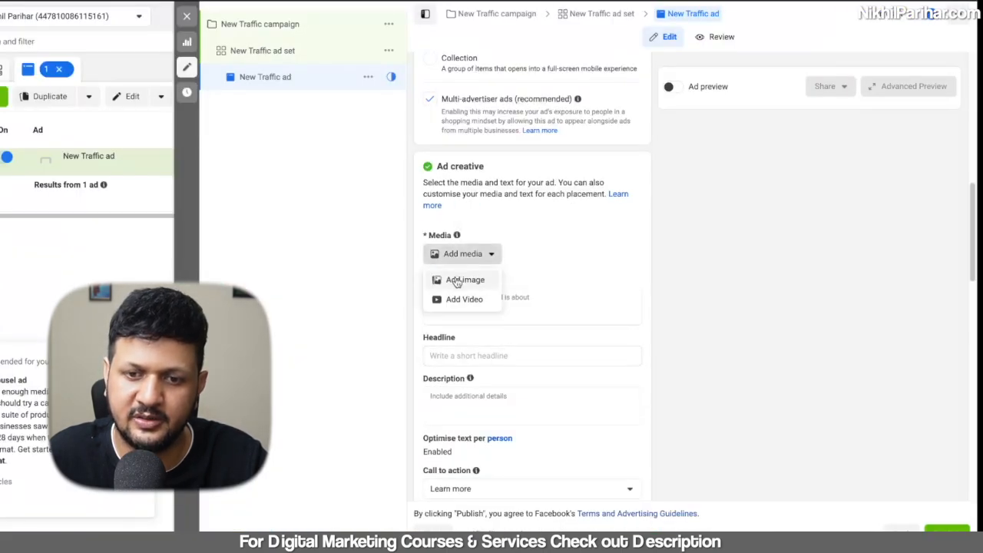
click(620, 258)
- Set the ad's call to action to Shop now
scroll(620, 253, down, 3)
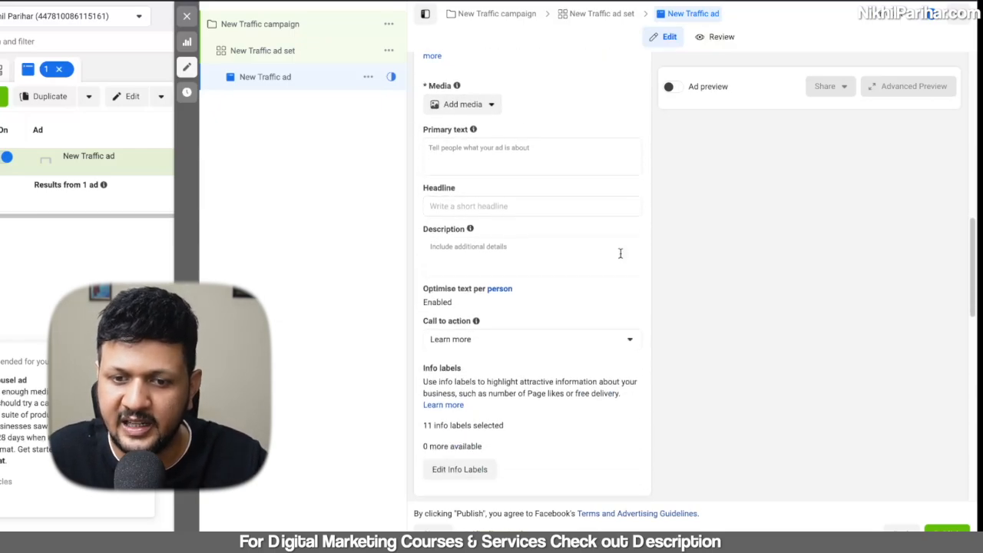
click(501, 343)
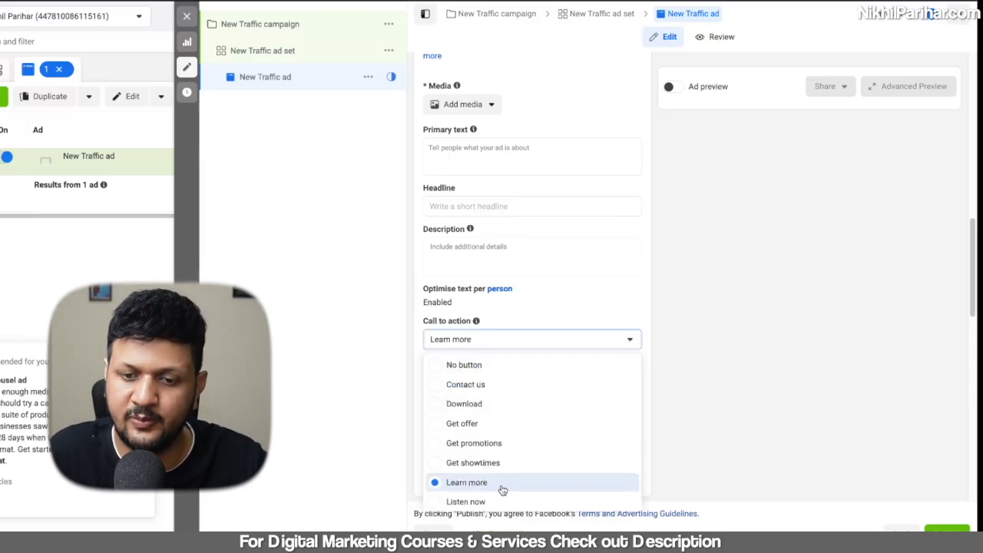
scroll(501, 492, down, 2)
scroll(503, 489, down, 2)
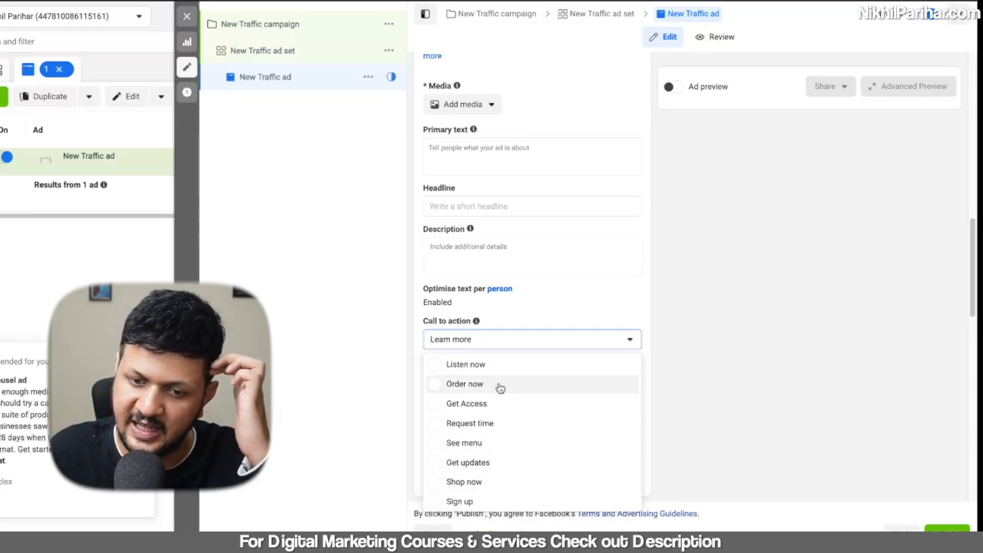
click(474, 481)
- Review the ad's website destination settings and enable Website events tracking
scroll(601, 312, down, 2)
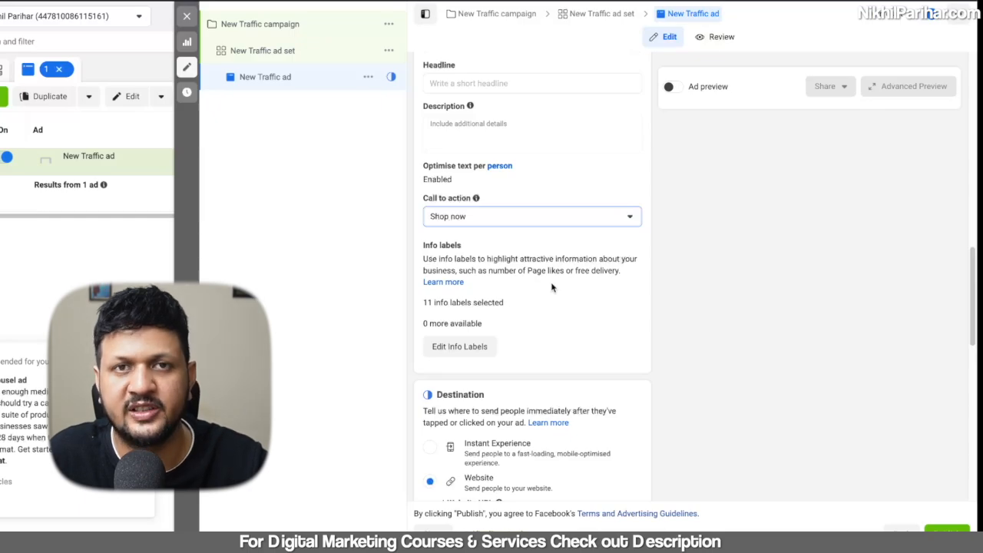
scroll(553, 286, down, 2)
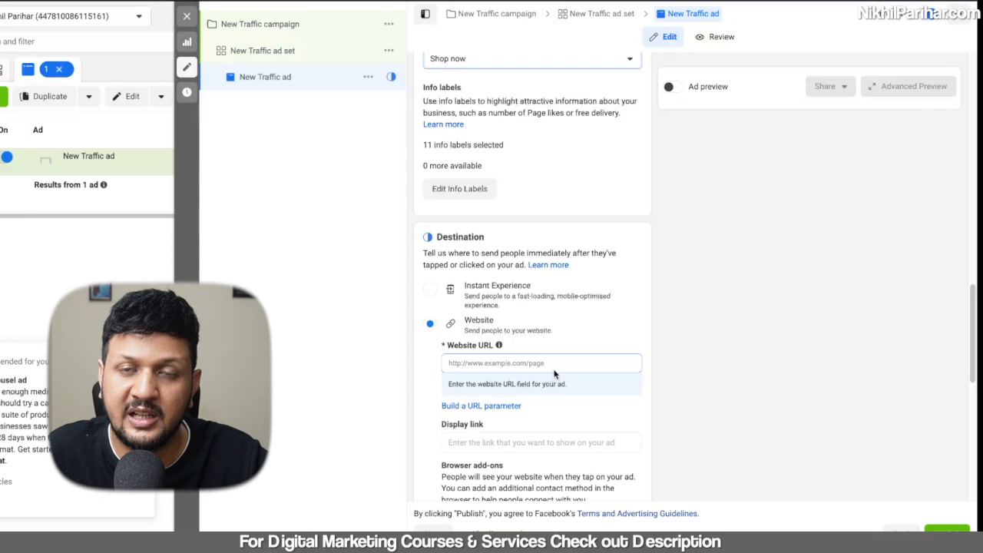
scroll(576, 418, down, 5)
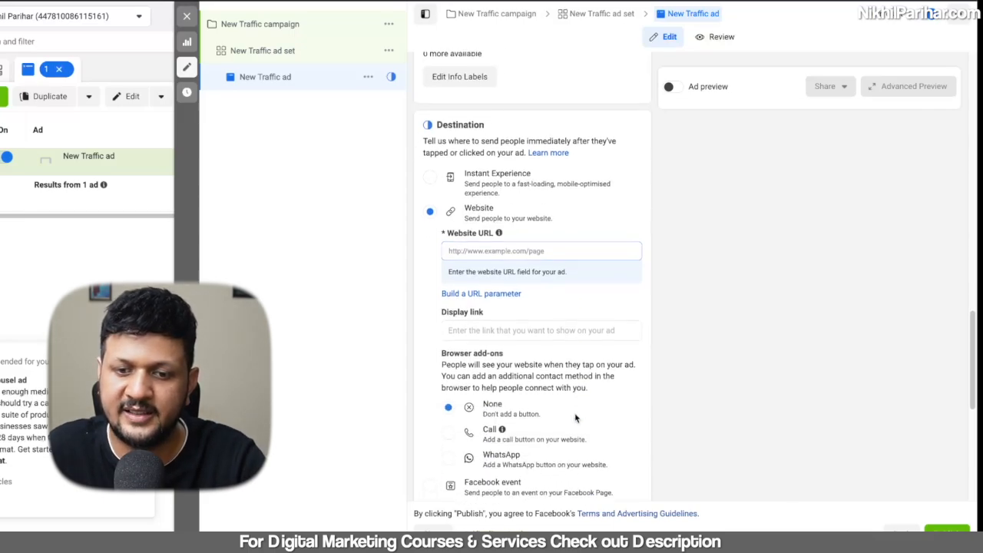
scroll(576, 415, down, 1)
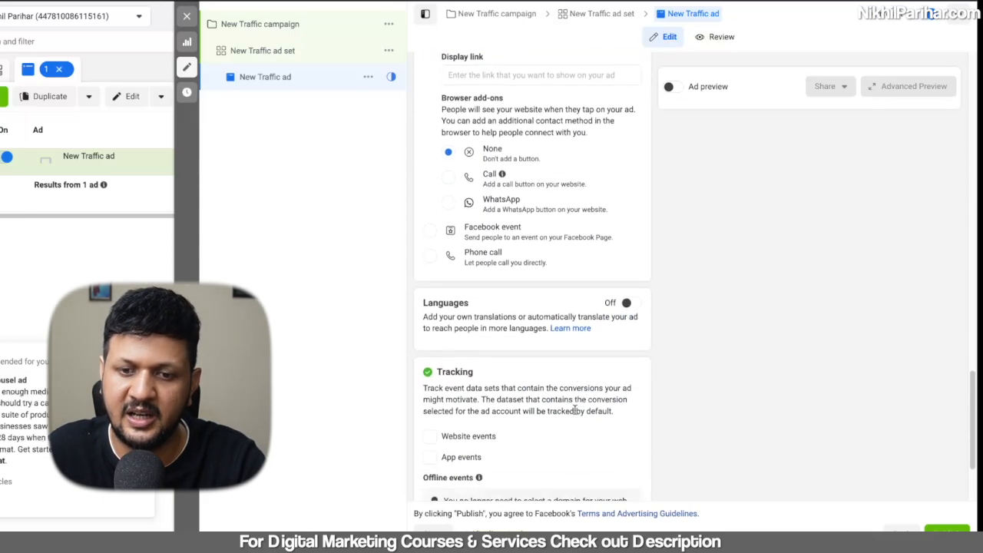
scroll(566, 408, down, 1)
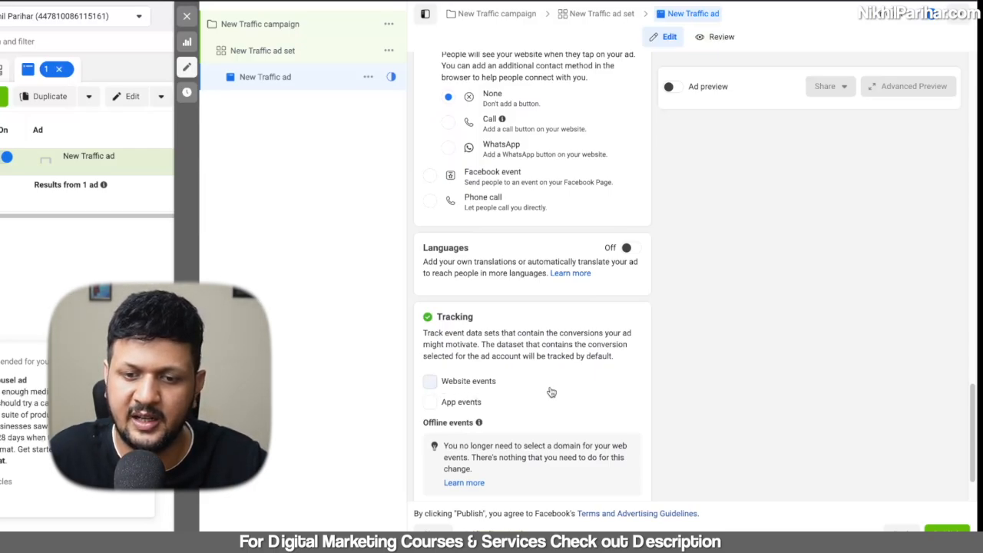
click(461, 381)
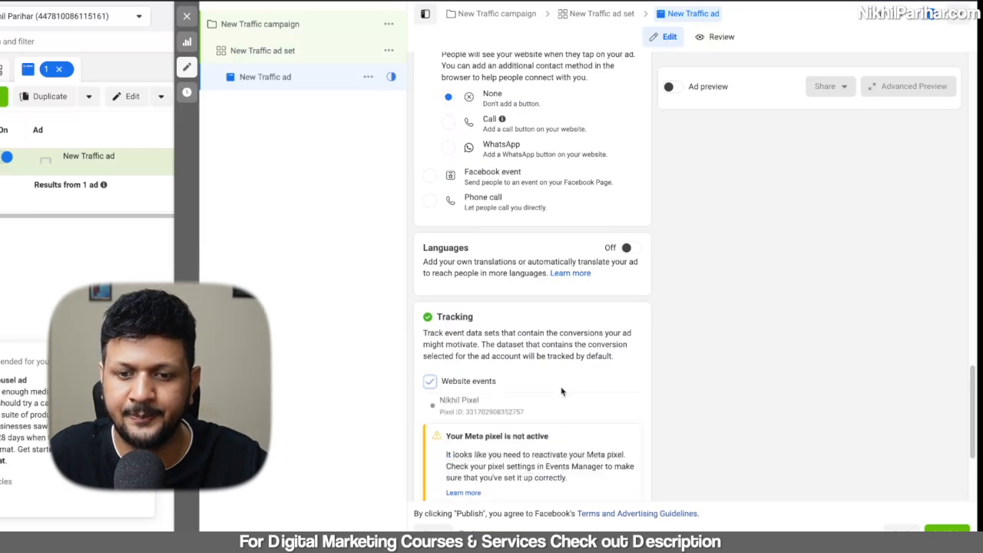